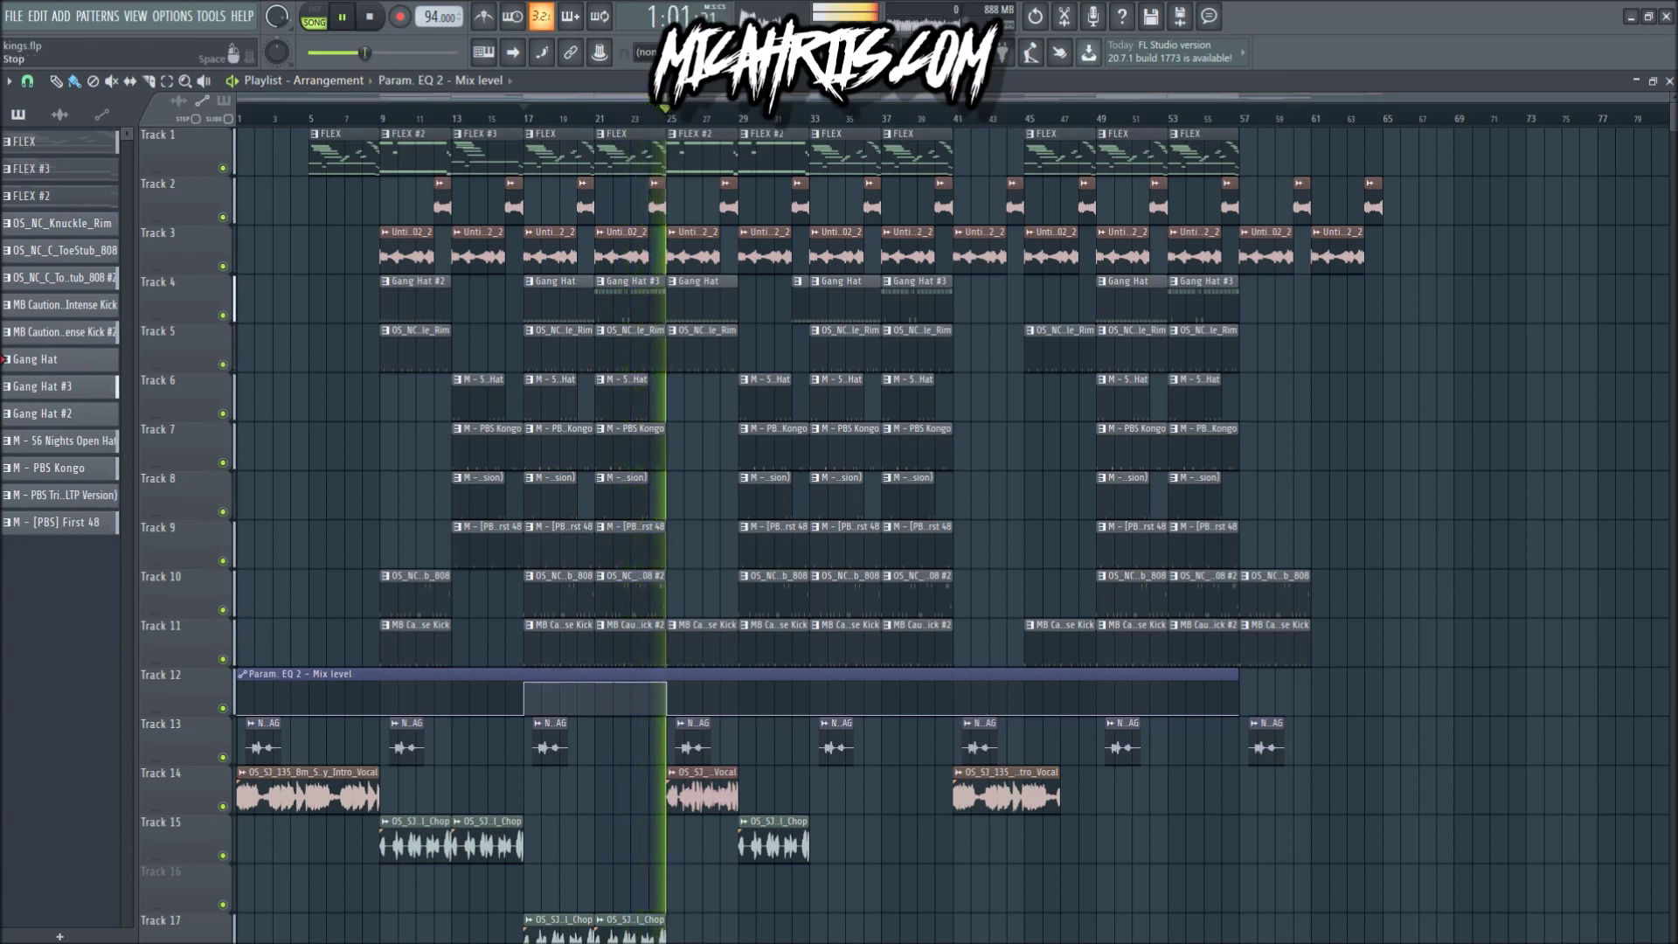
# - Solo the audio clips on tracks 2 and 3 and play them back from bar 9
pyautogui.press('space')
pyautogui.click(239, 118)
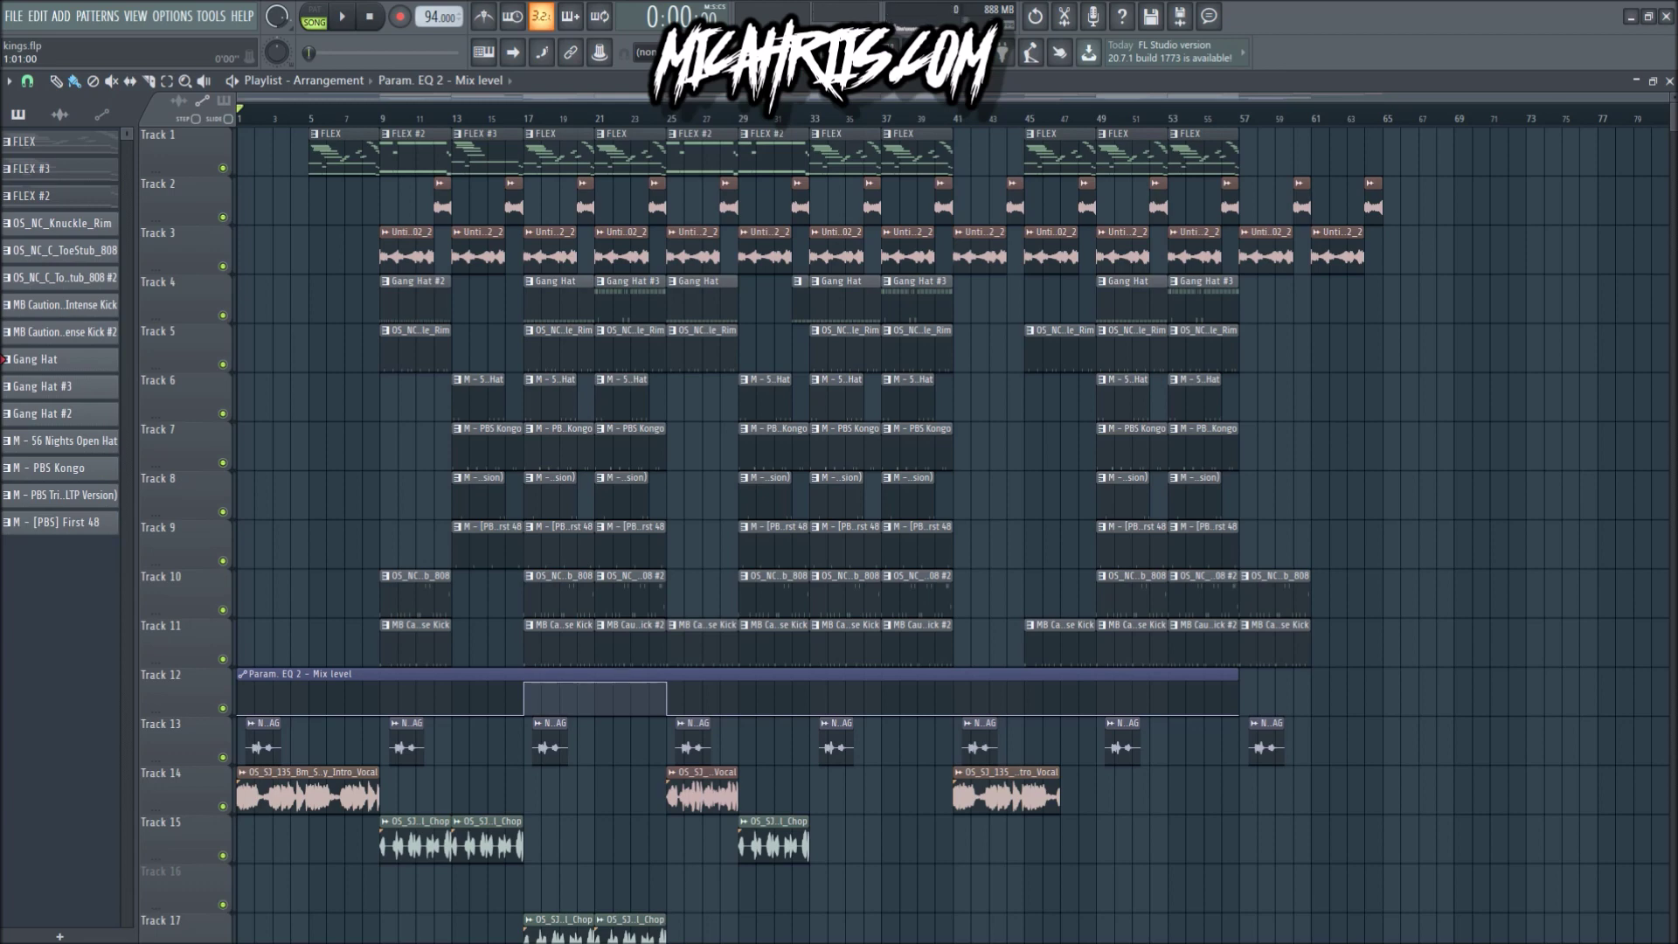
pyautogui.click(380, 118)
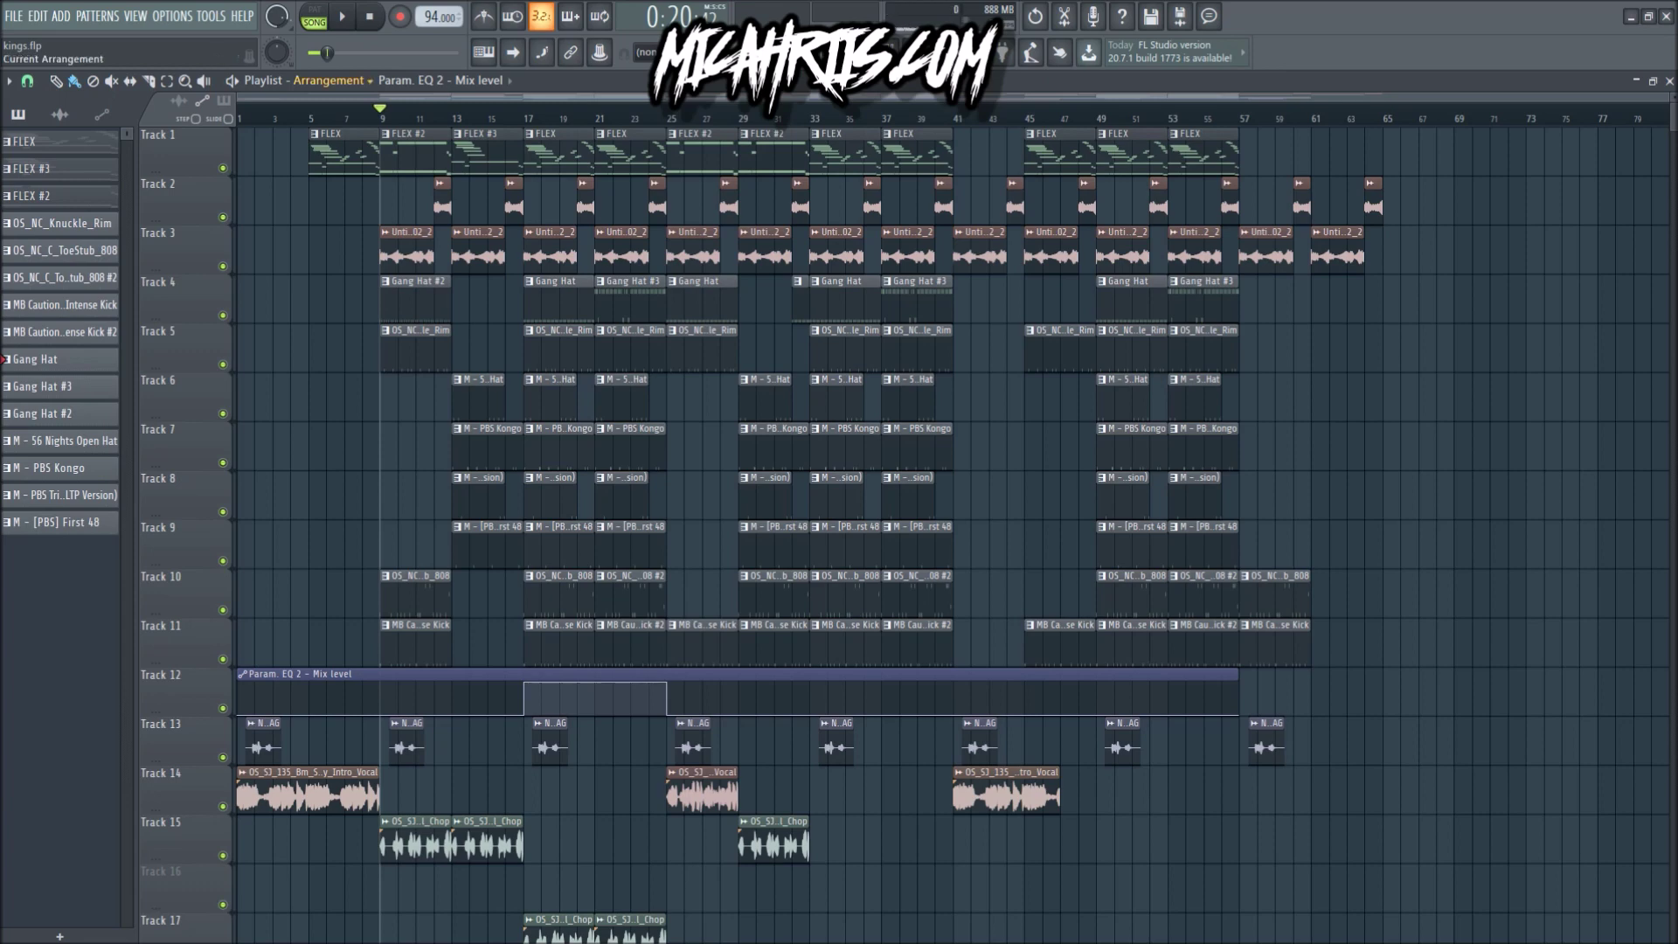
pyautogui.rightClick(223, 267)
pyautogui.click(223, 217)
pyautogui.press('space')
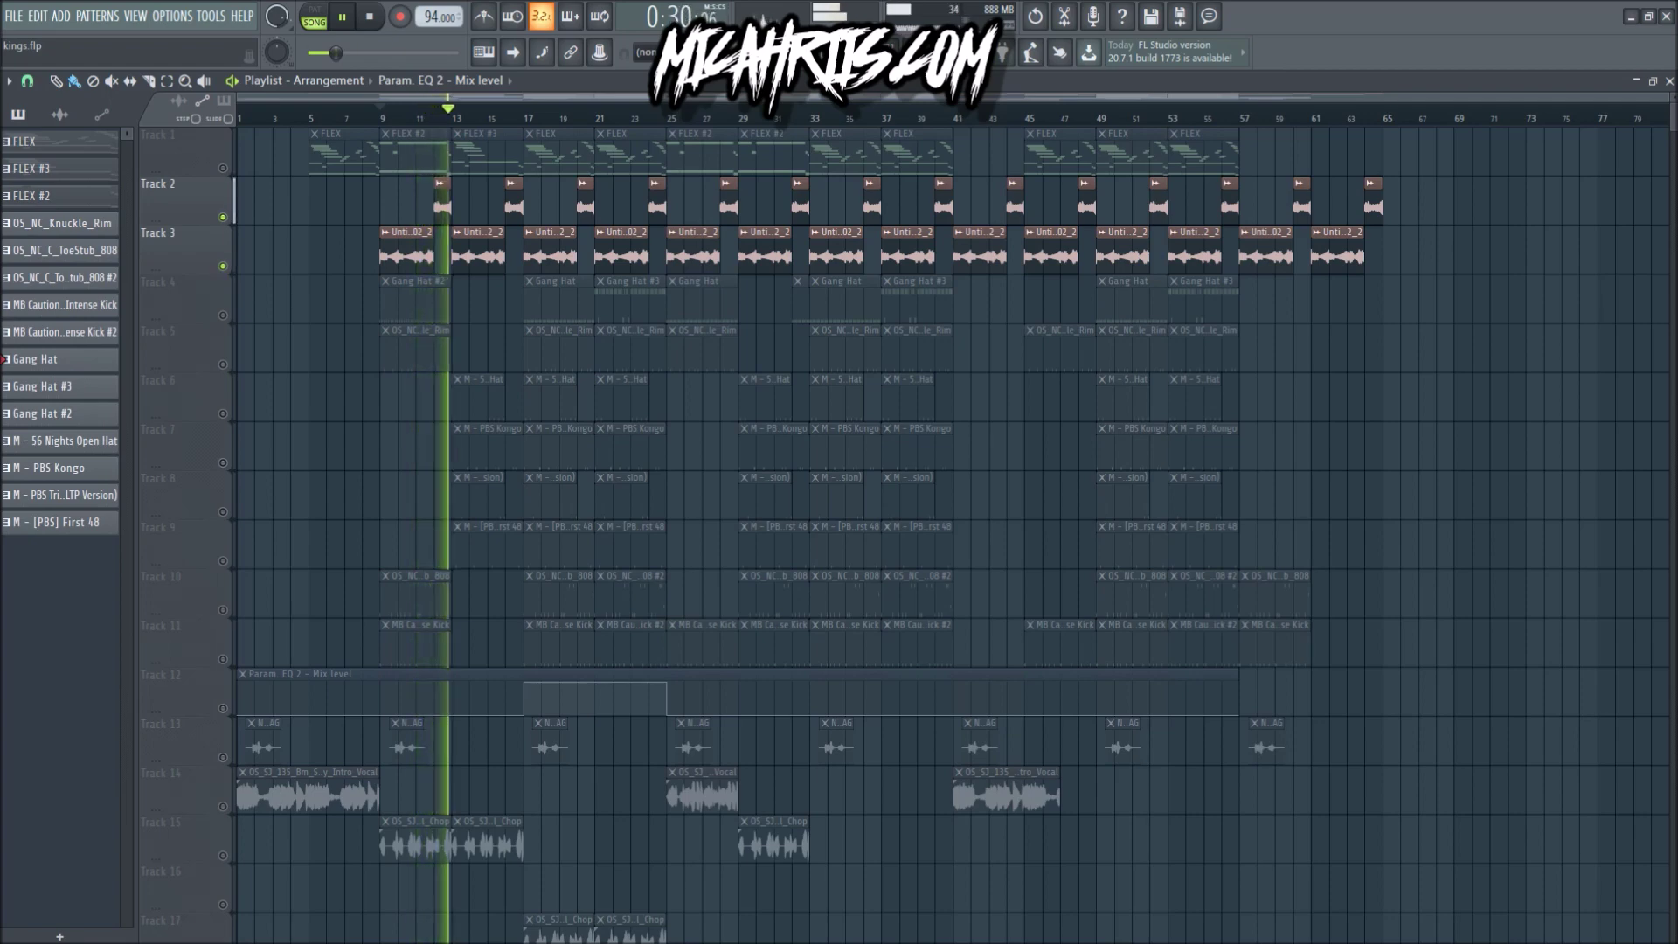
pyautogui.press('space')
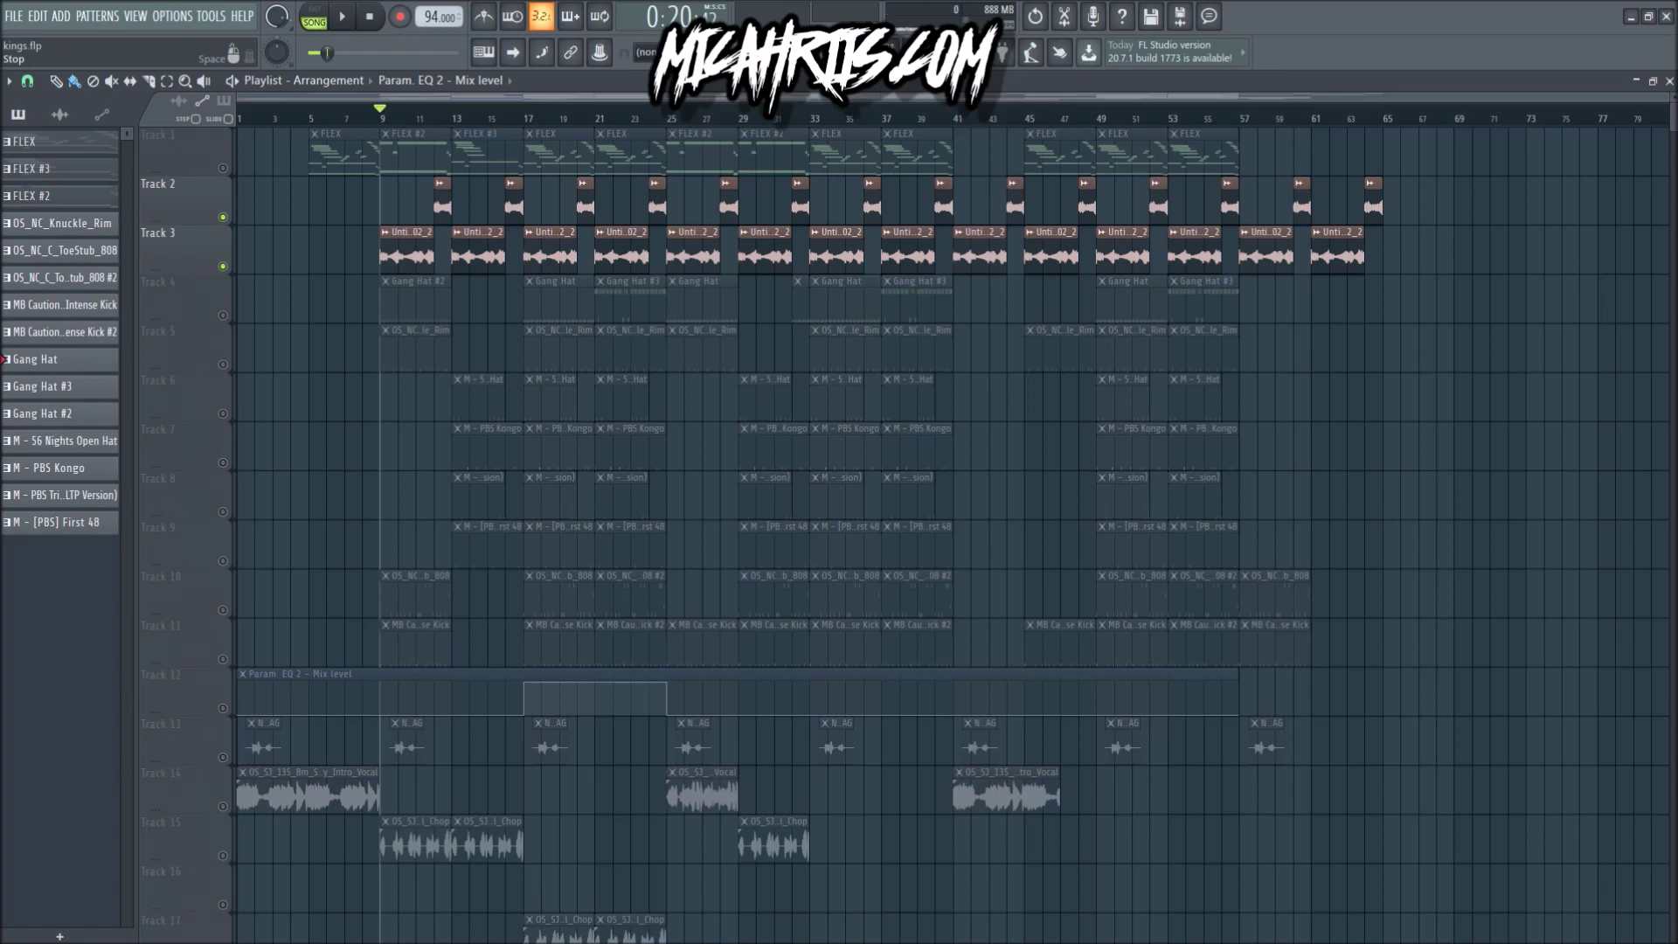
# - Isolate the FLEX melody on track 1 by unmuting it and muting tracks 2 and 3, and play it back
pyautogui.click(223, 168)
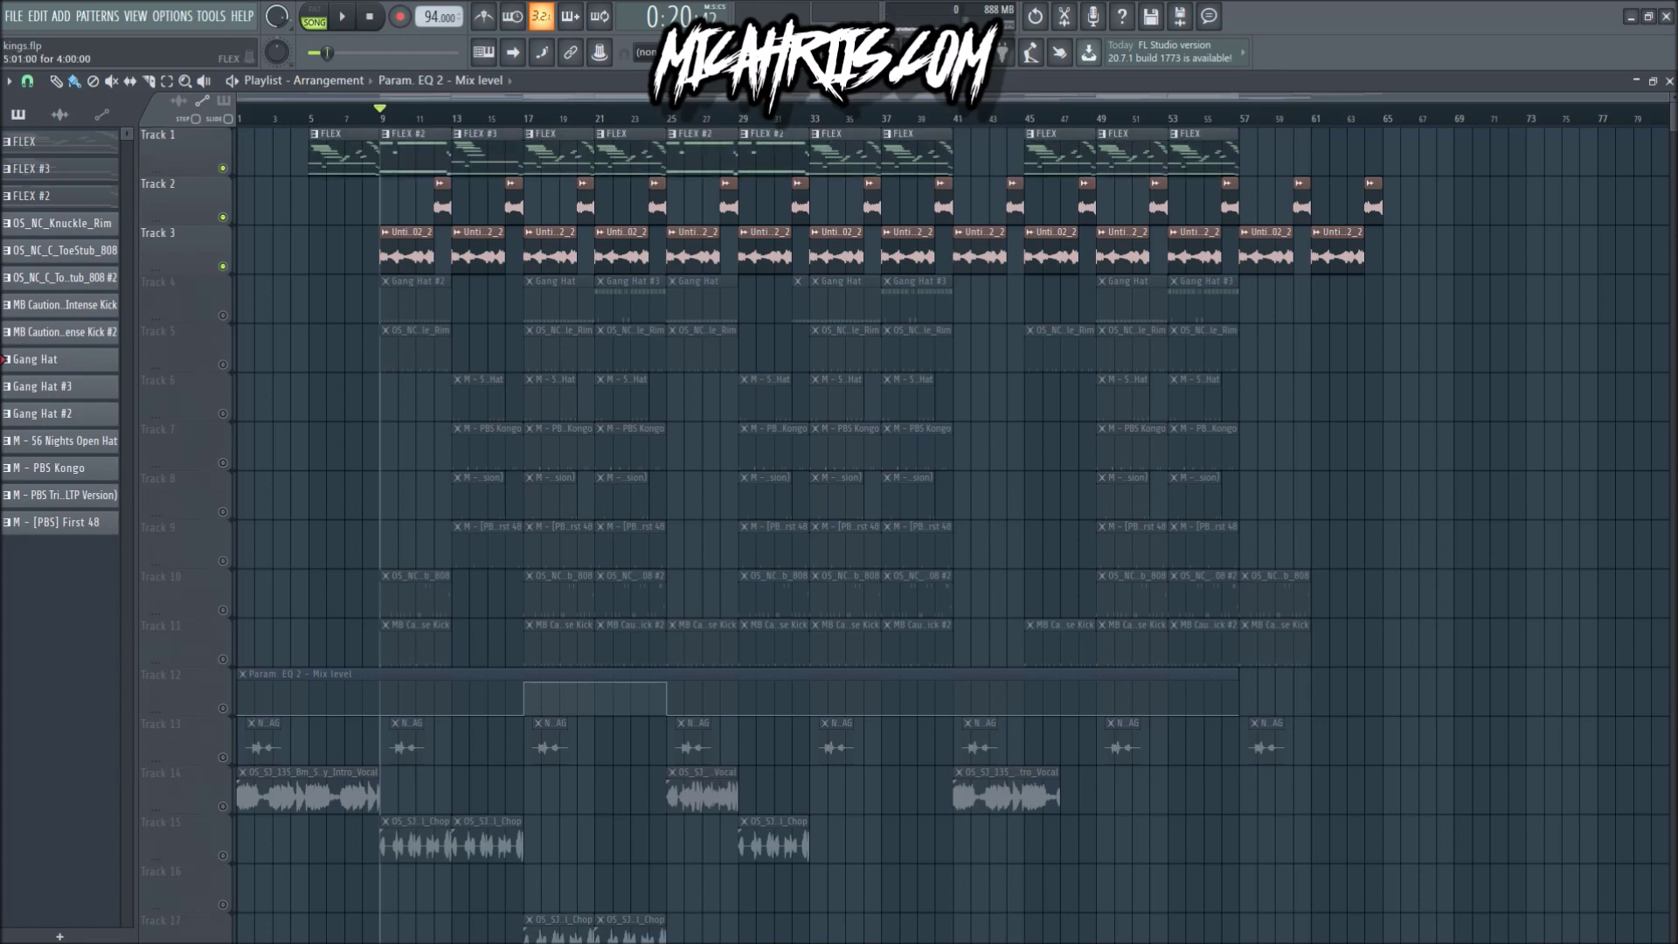
pyautogui.click(223, 266)
pyautogui.click(223, 216)
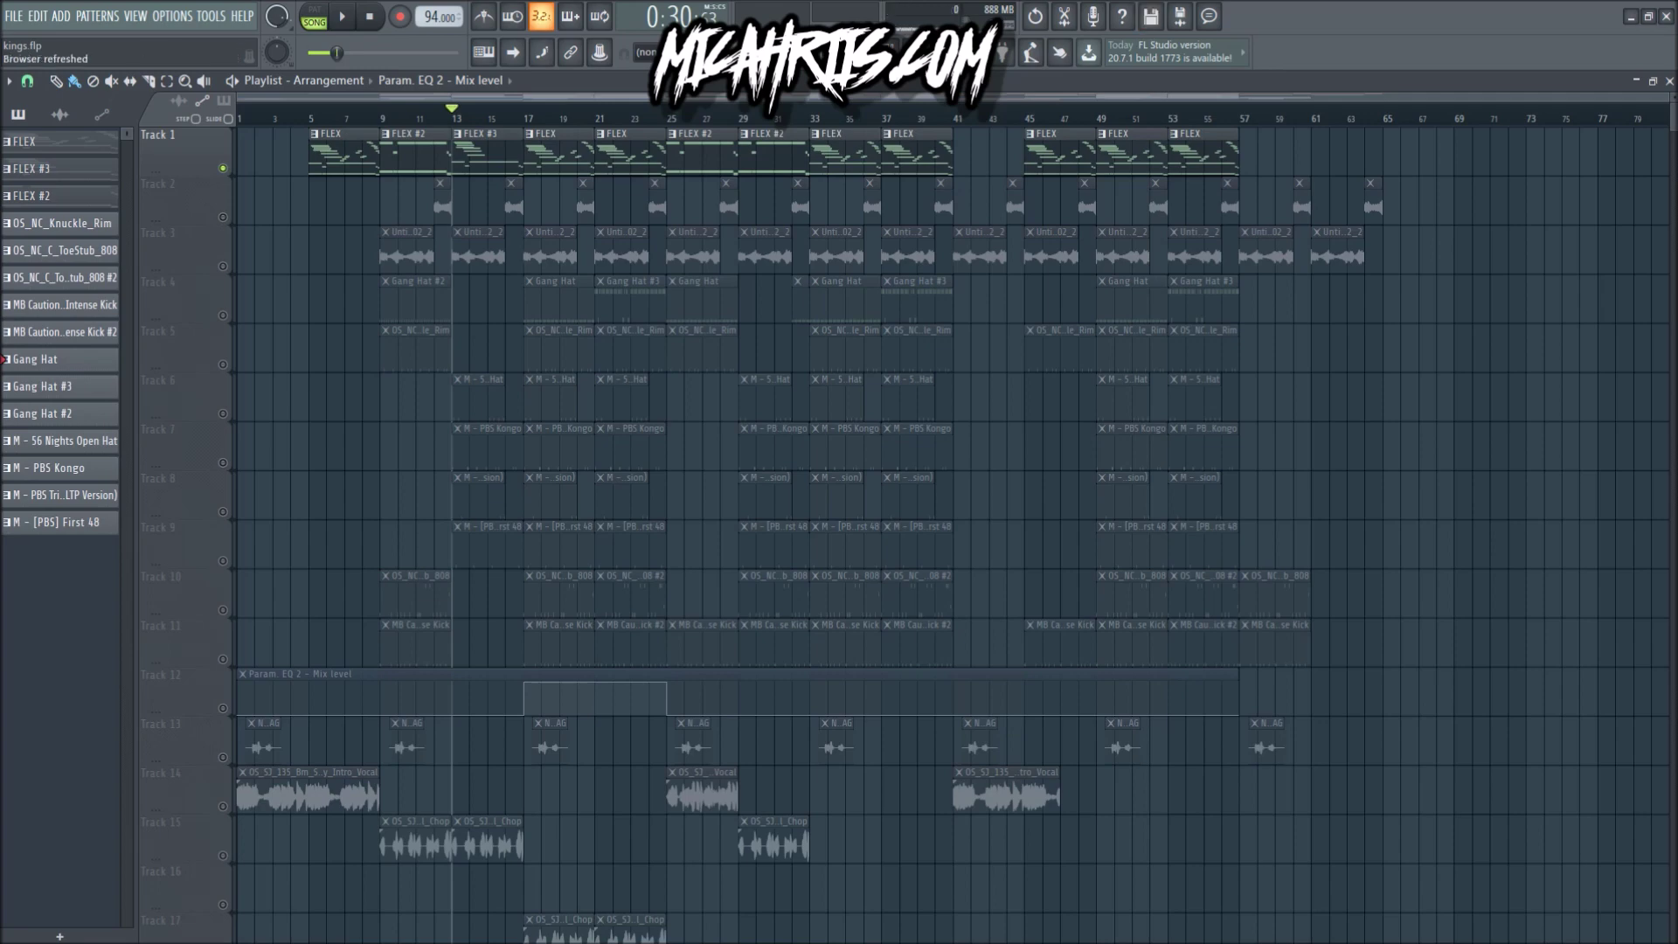
pyautogui.press('space')
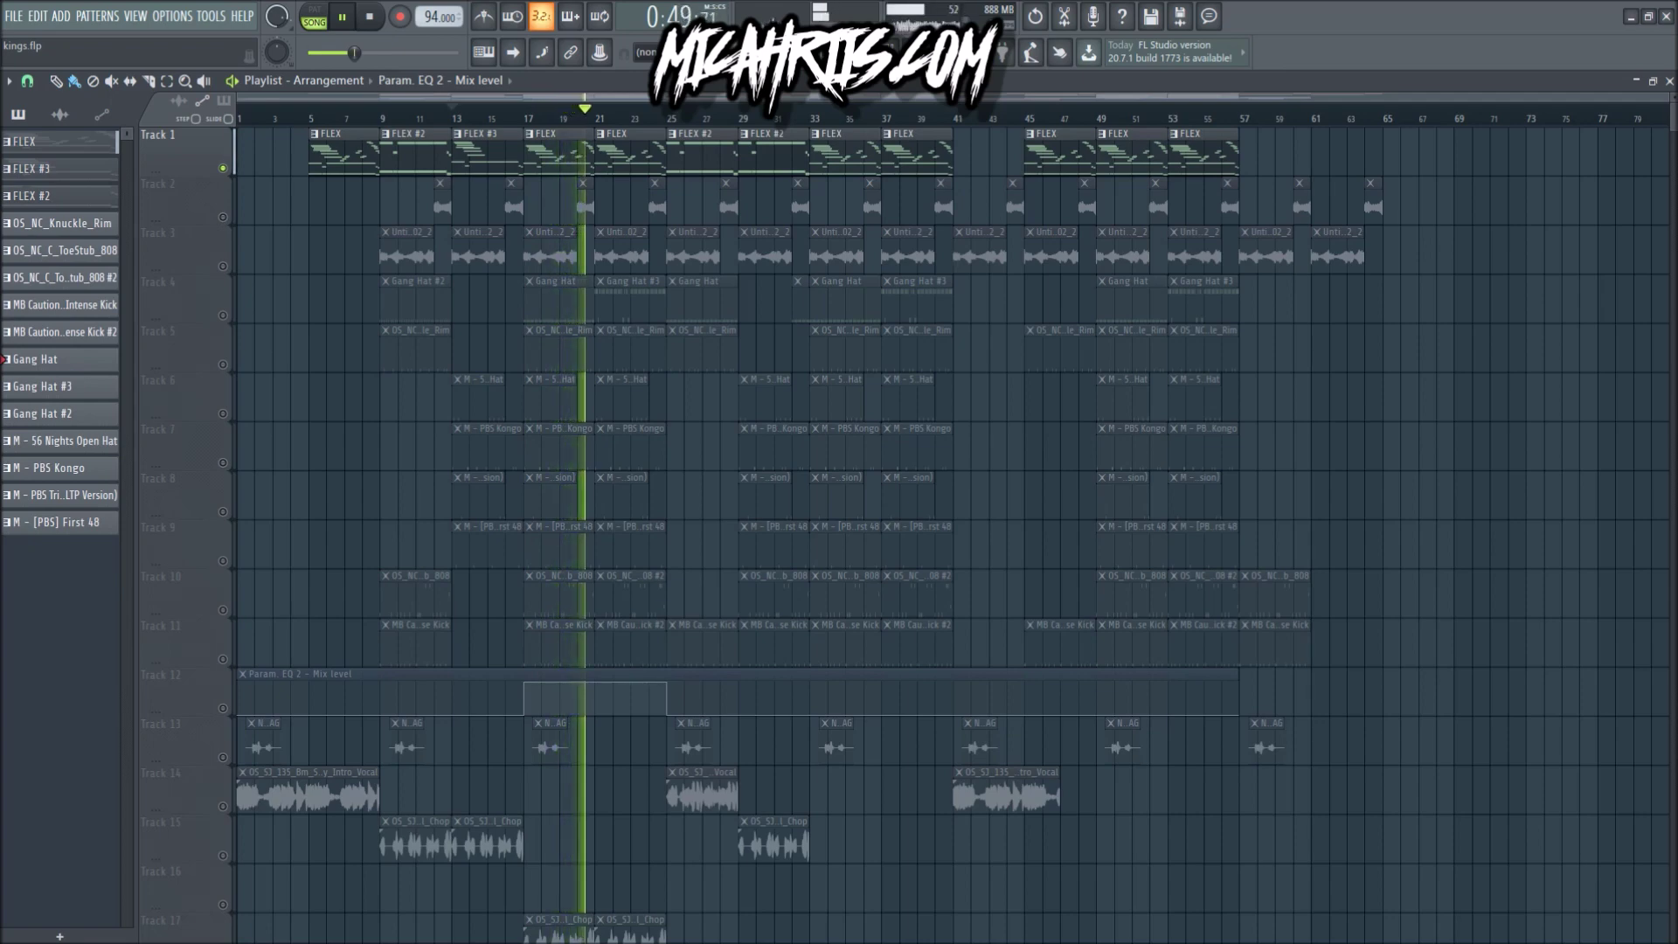
pyautogui.press('space')
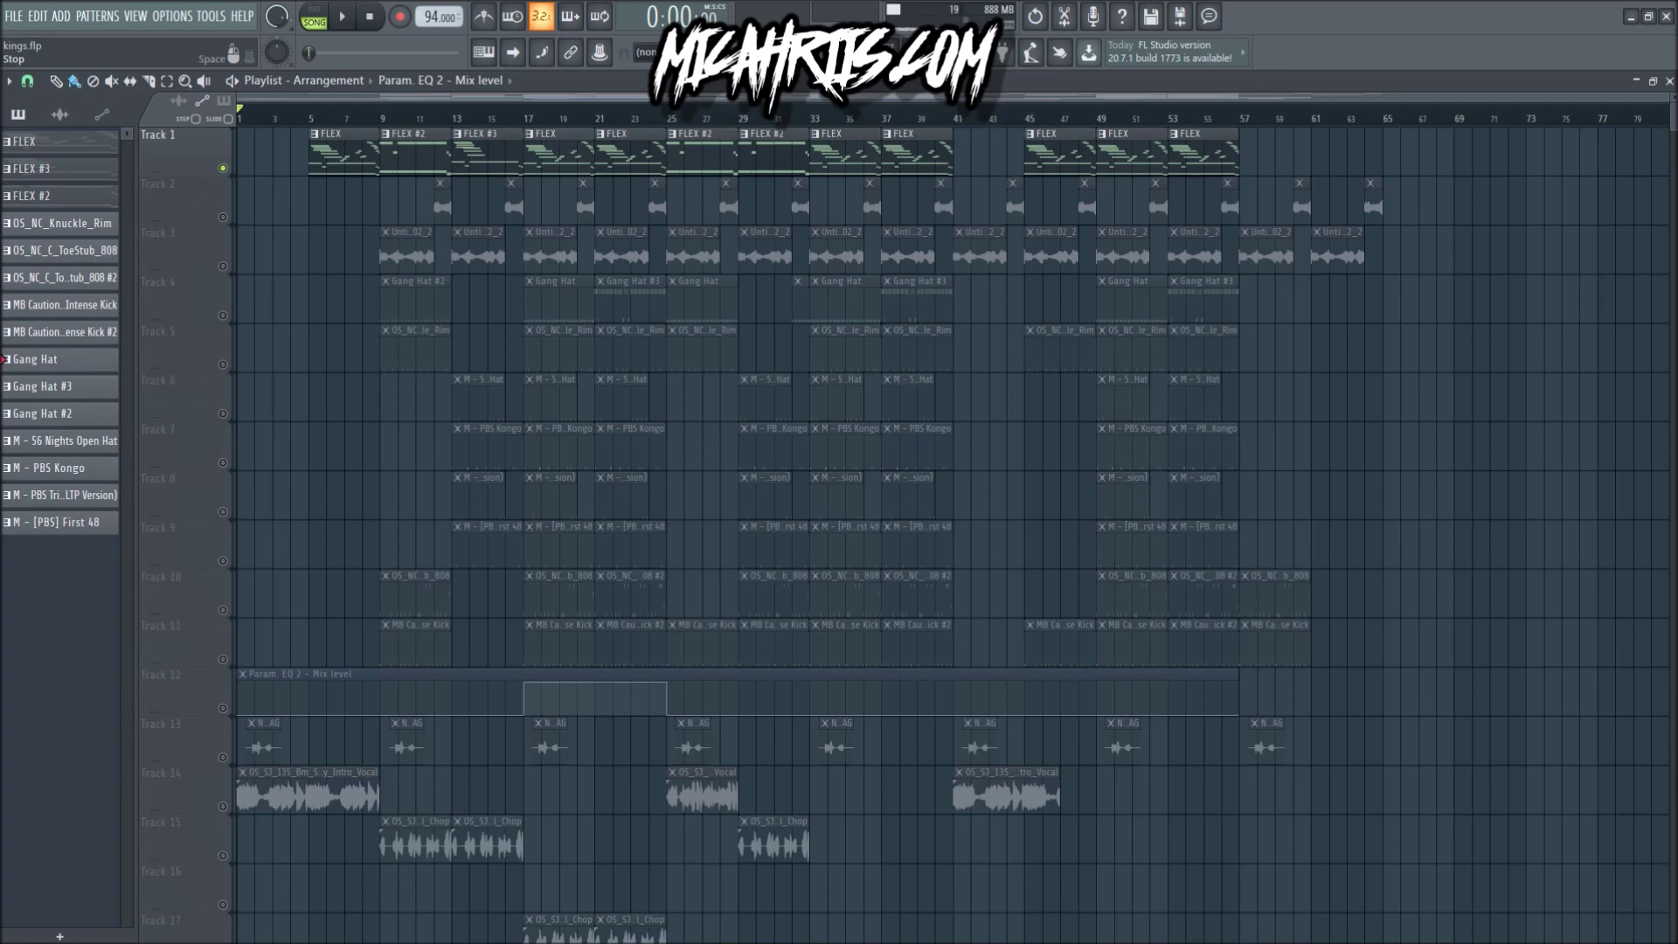
# - Unmute tracks 2 and 3 and play them together with the track 1 melody from bar 17
pyautogui.click(223, 217)
pyautogui.click(223, 266)
pyautogui.press('space')
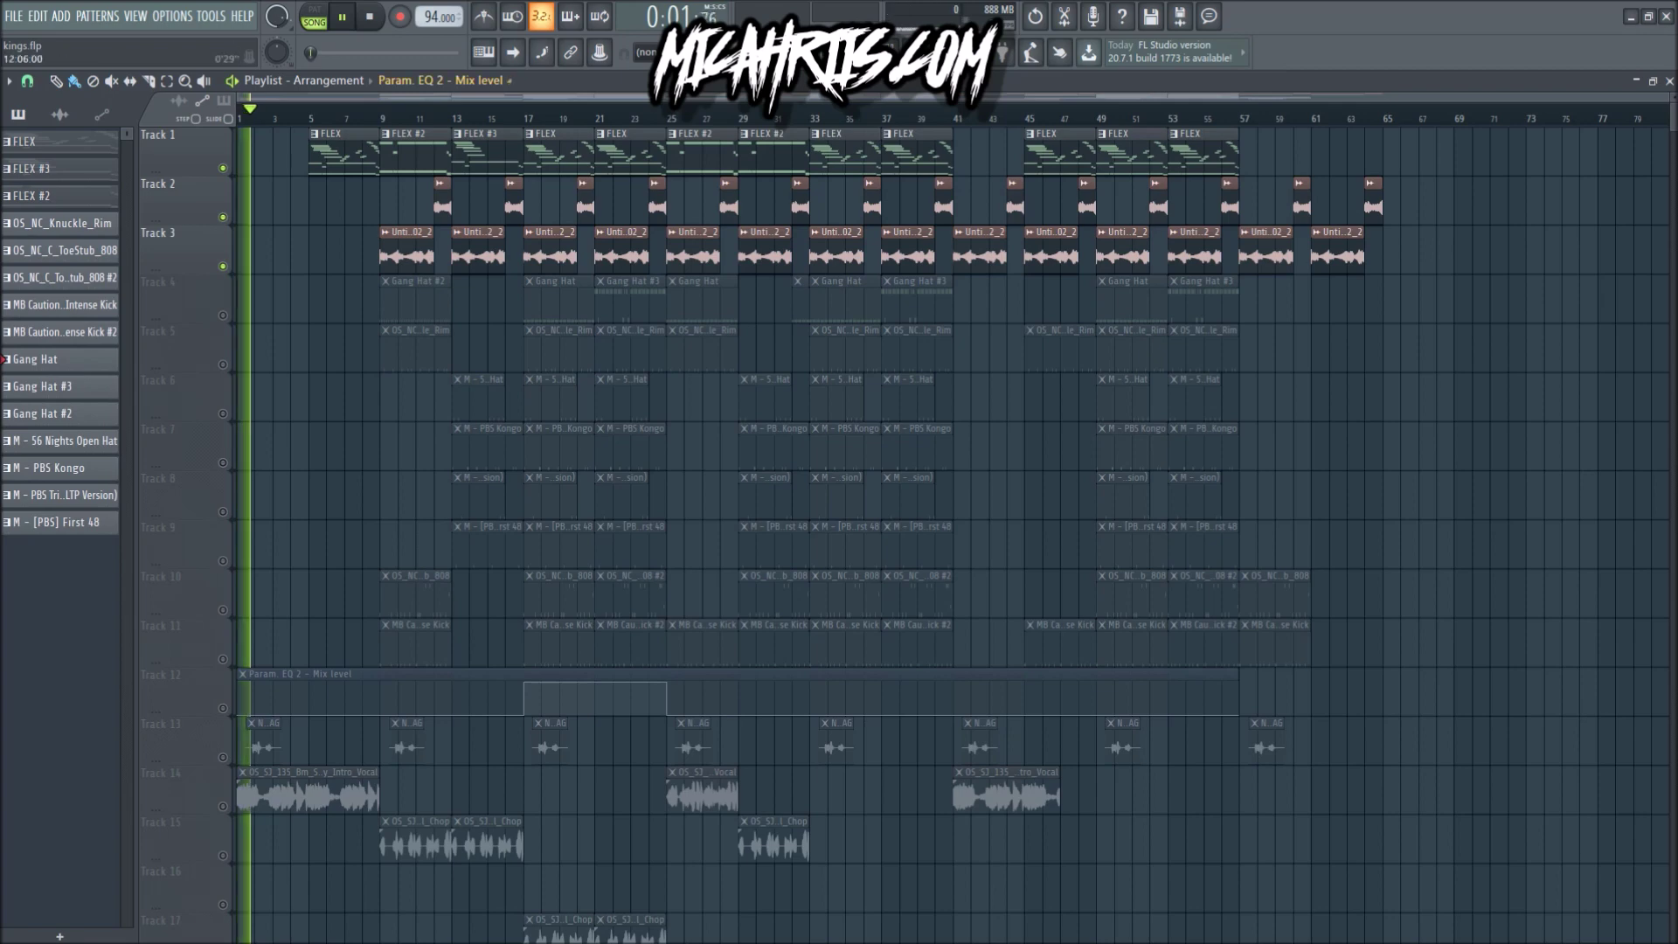
pyautogui.click(520, 114)
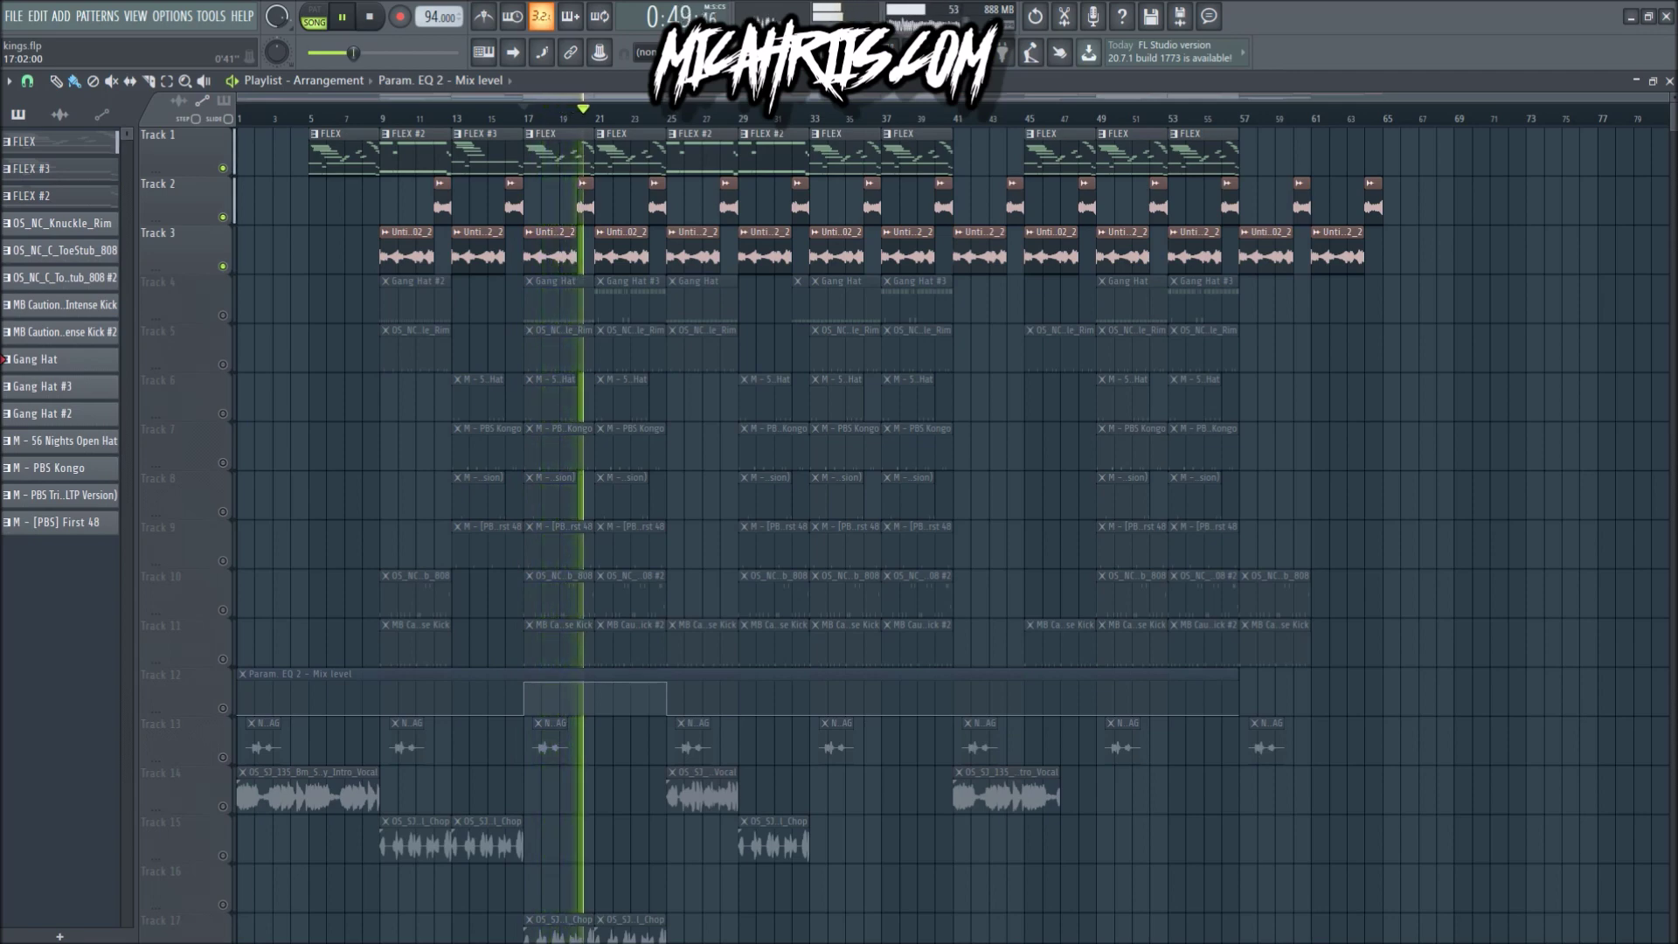
pyautogui.press('space')
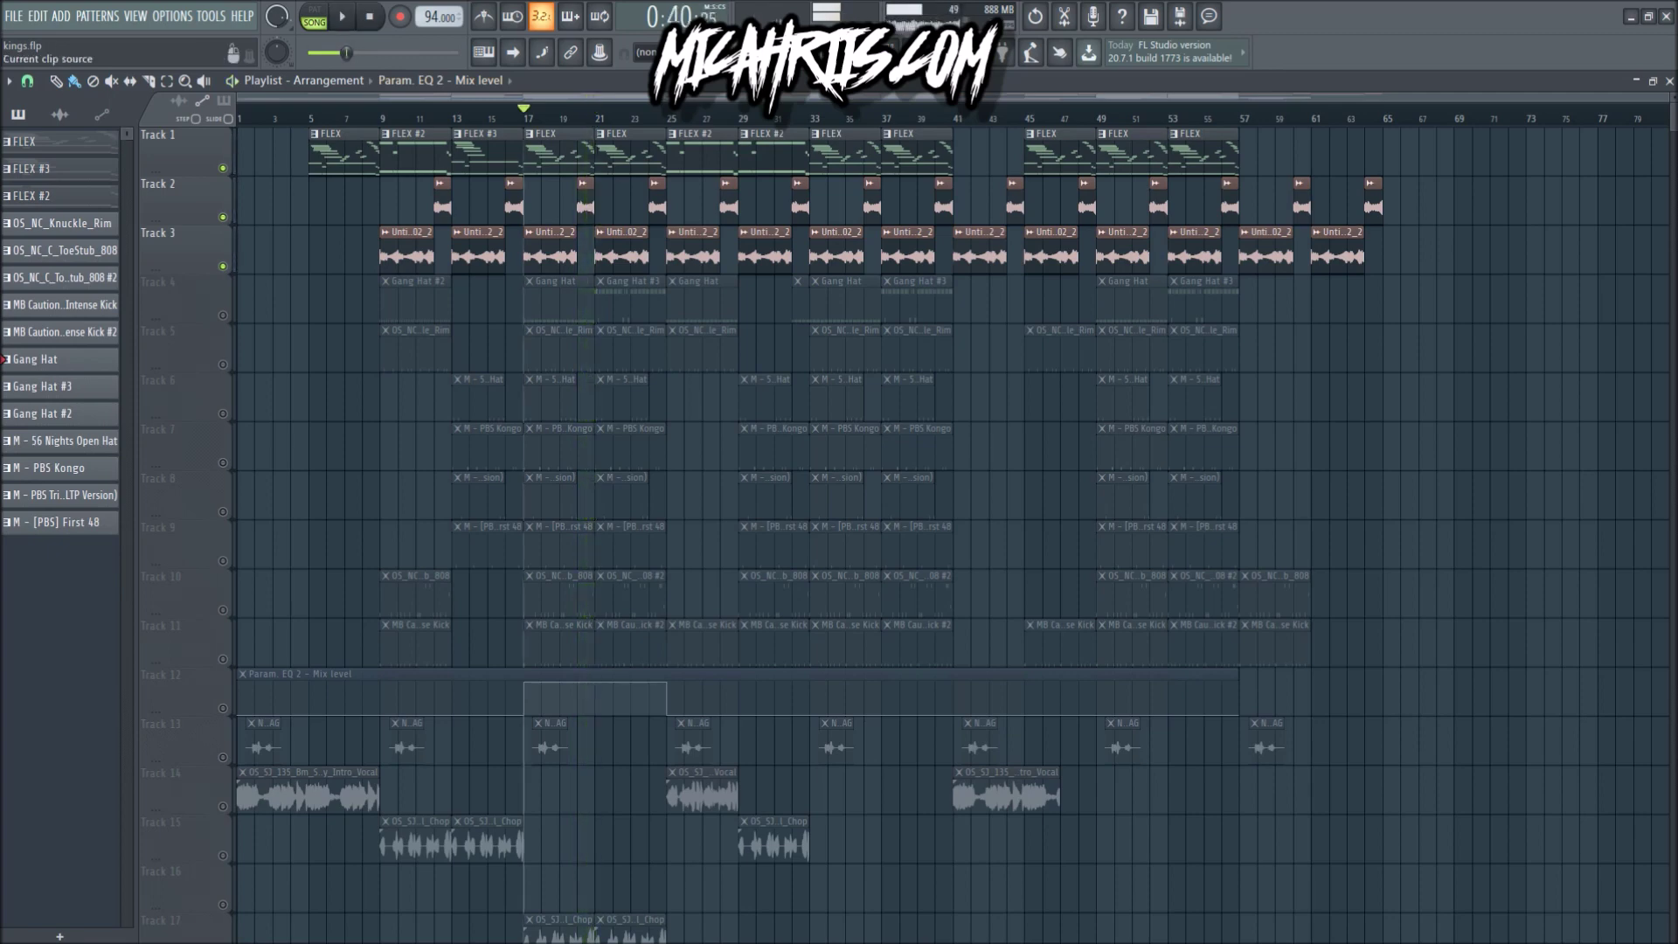
# - Solo track 4, inspect its Gang Hat pattern in the piano roll during playback, and return to the playlist
pyautogui.rightClick(223, 315)
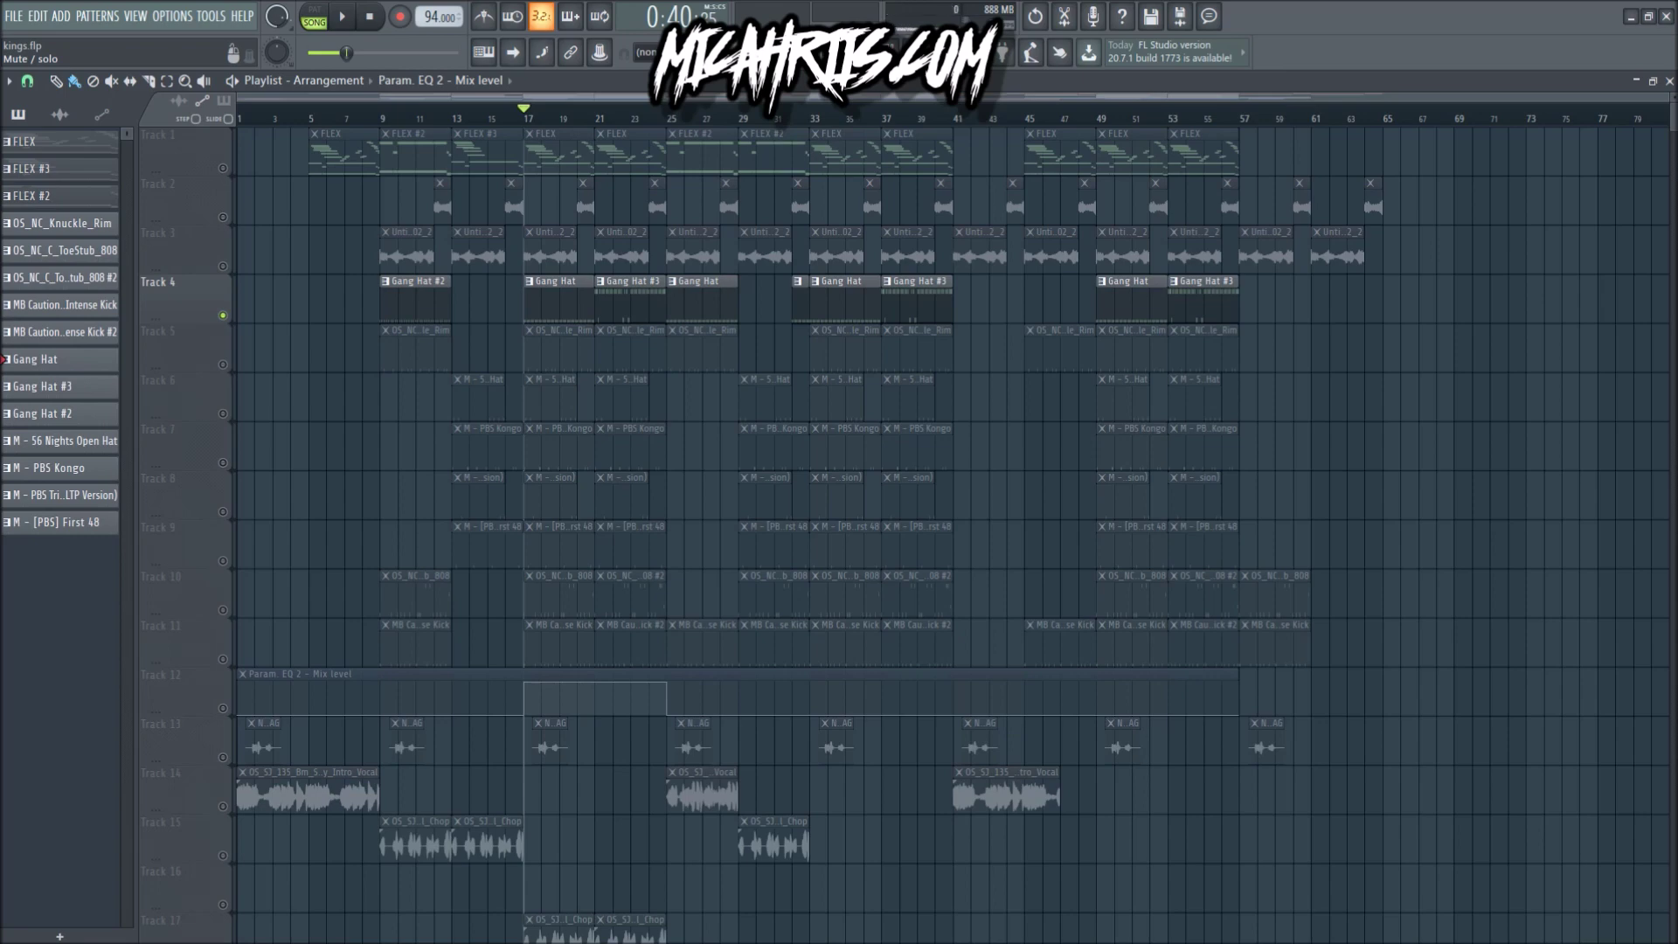
pyautogui.doubleClick(559, 302)
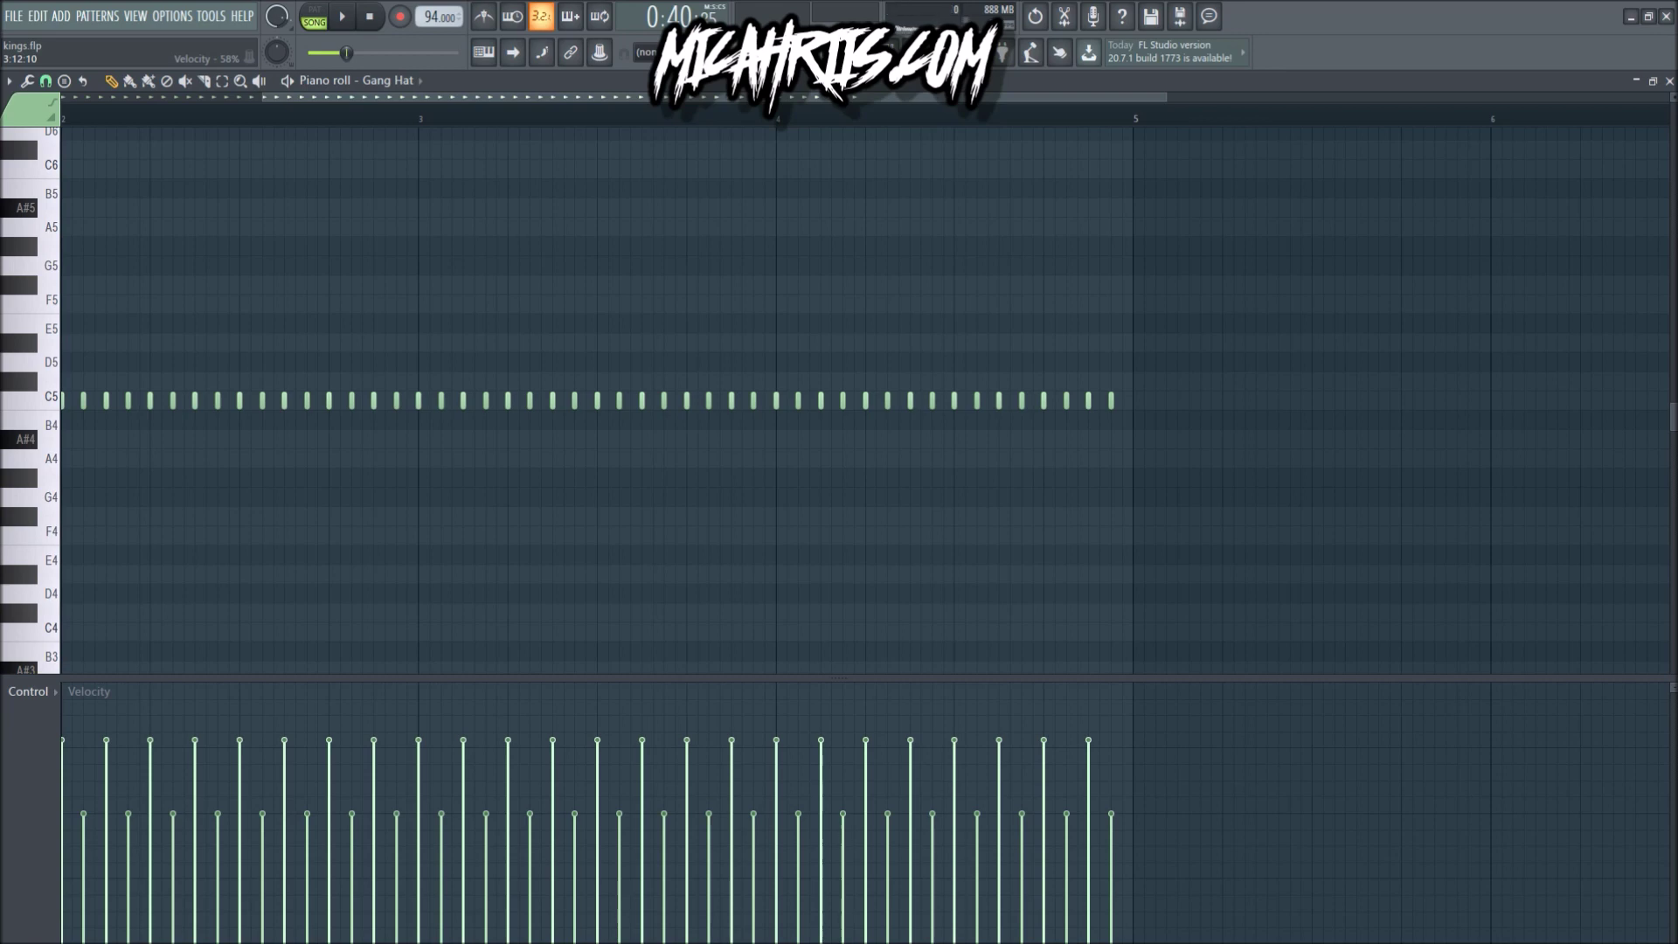
pyautogui.press('space')
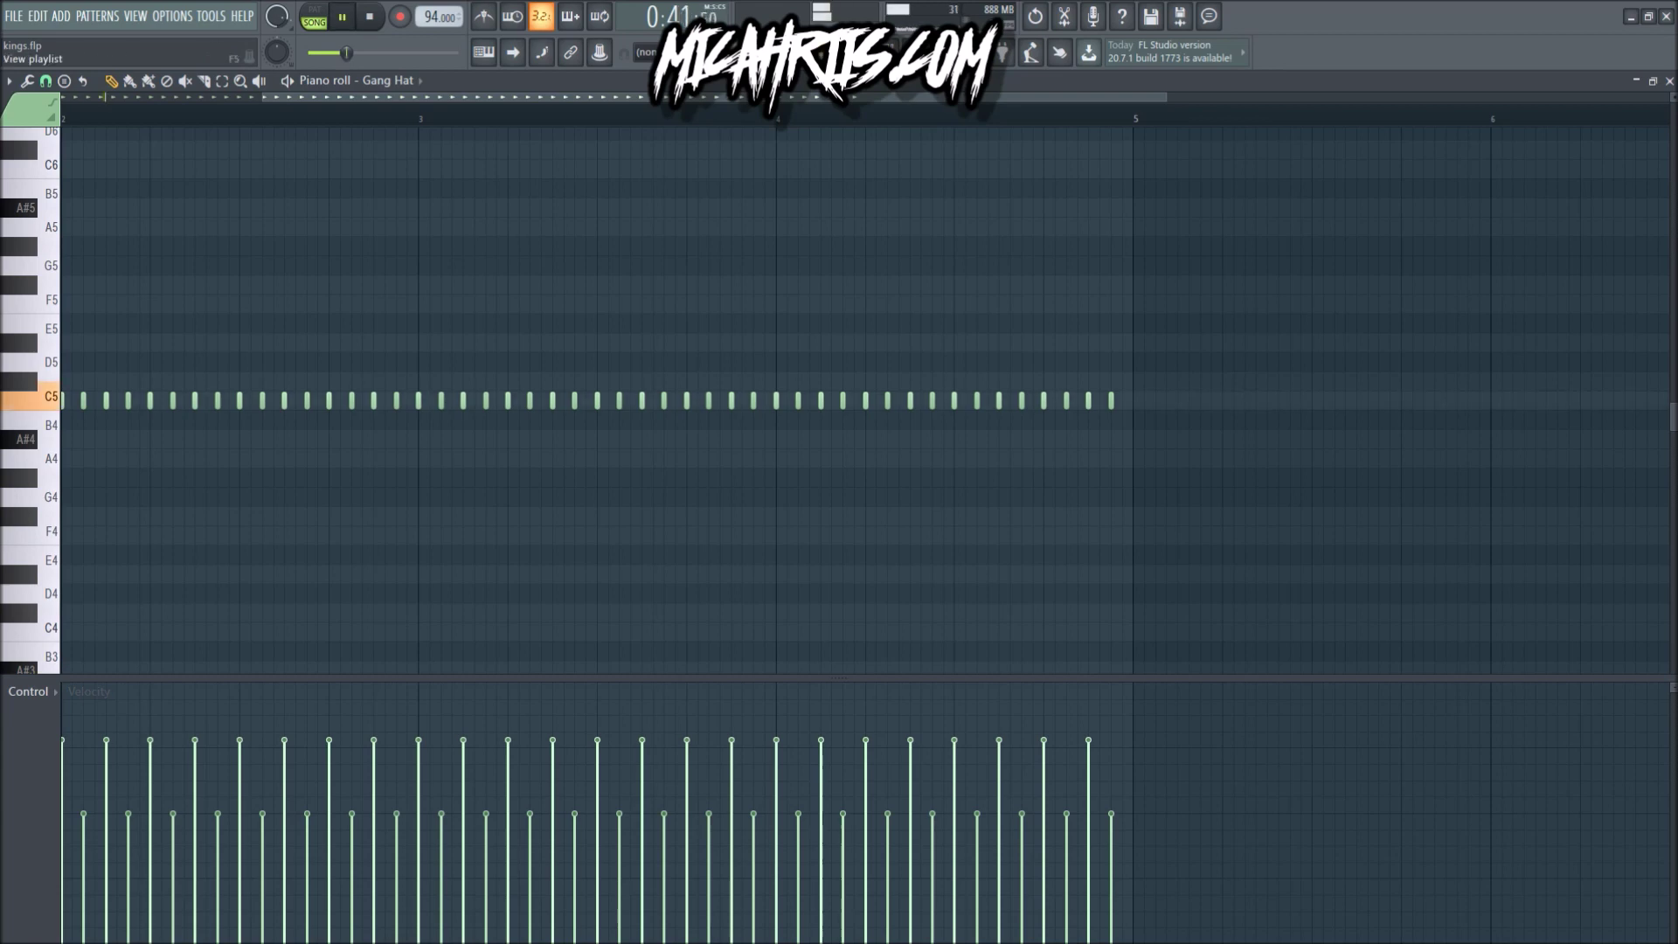
pyautogui.press('F5')
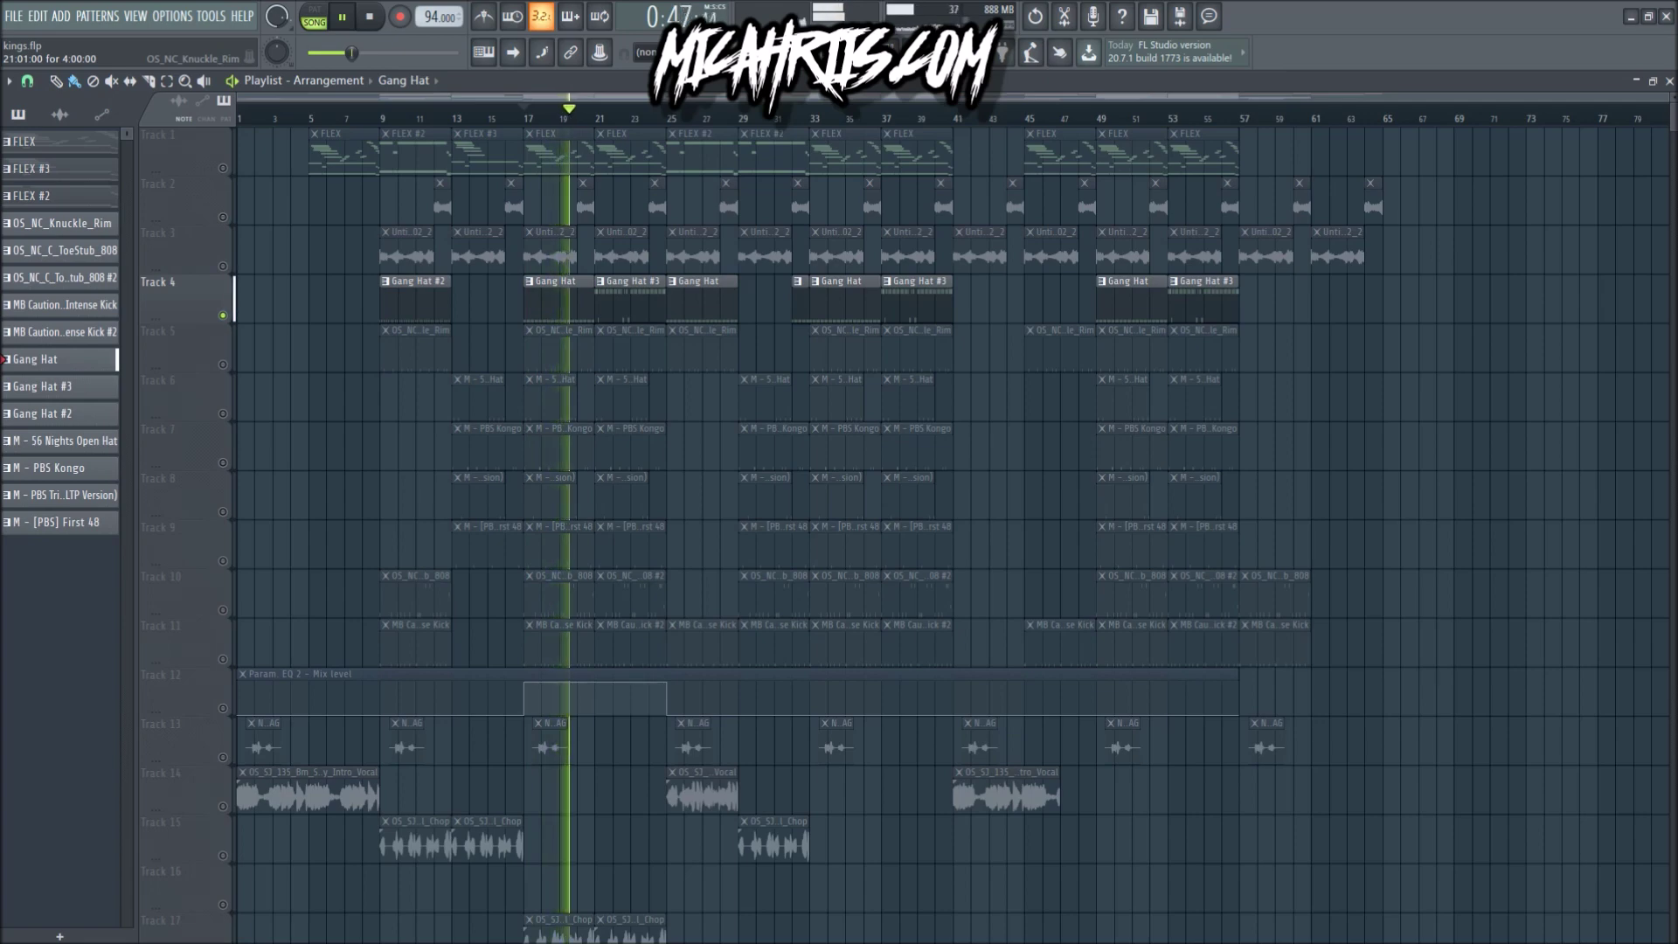
# - Add tracks 5 and 6 to the hi-hat playback and loop the song from bar 17 to bar 25
pyautogui.click(223, 364)
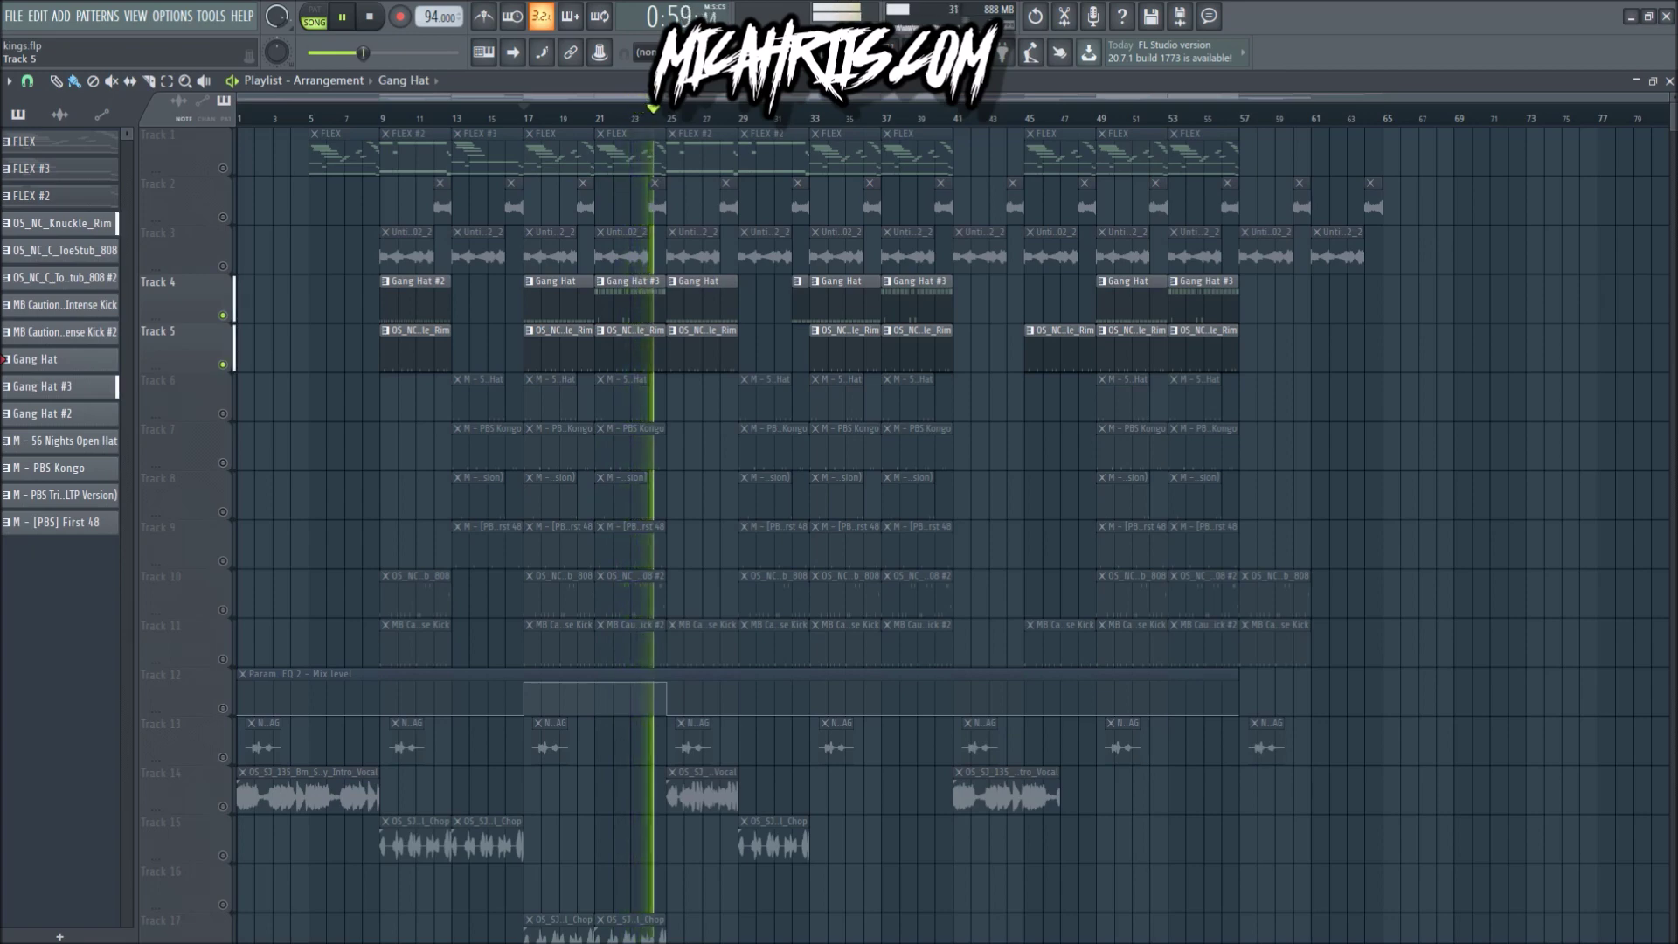
pyautogui.click(222, 413)
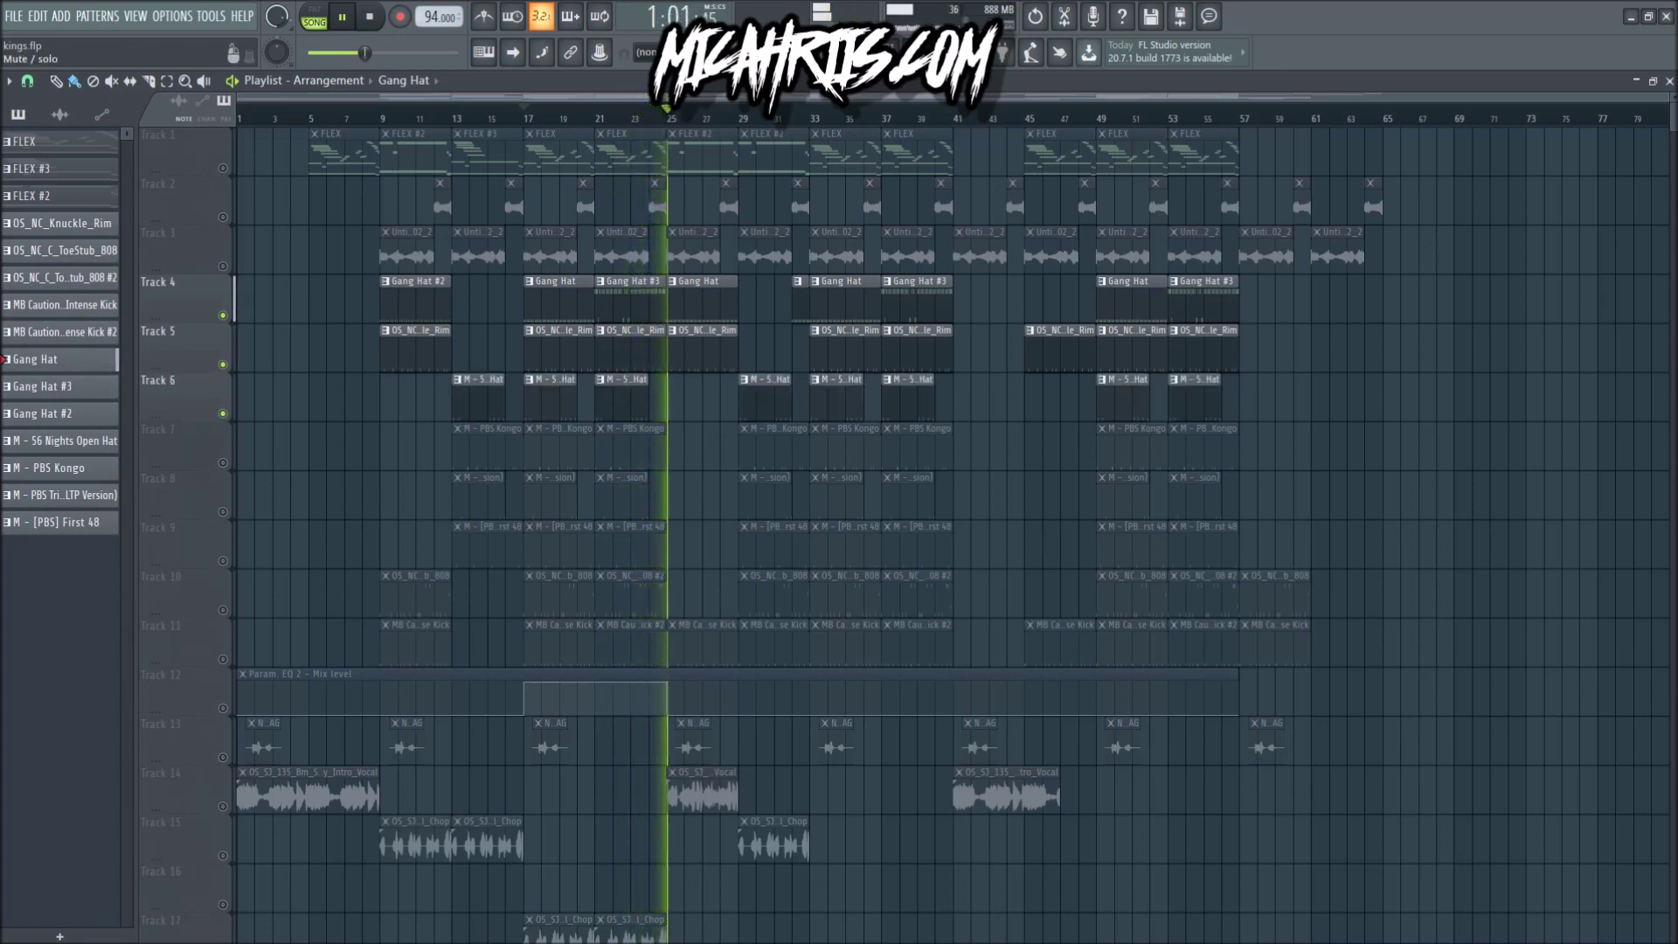
pyautogui.click(524, 97)
pyautogui.moveTo(524, 98); pyautogui.dragTo(667, 98)
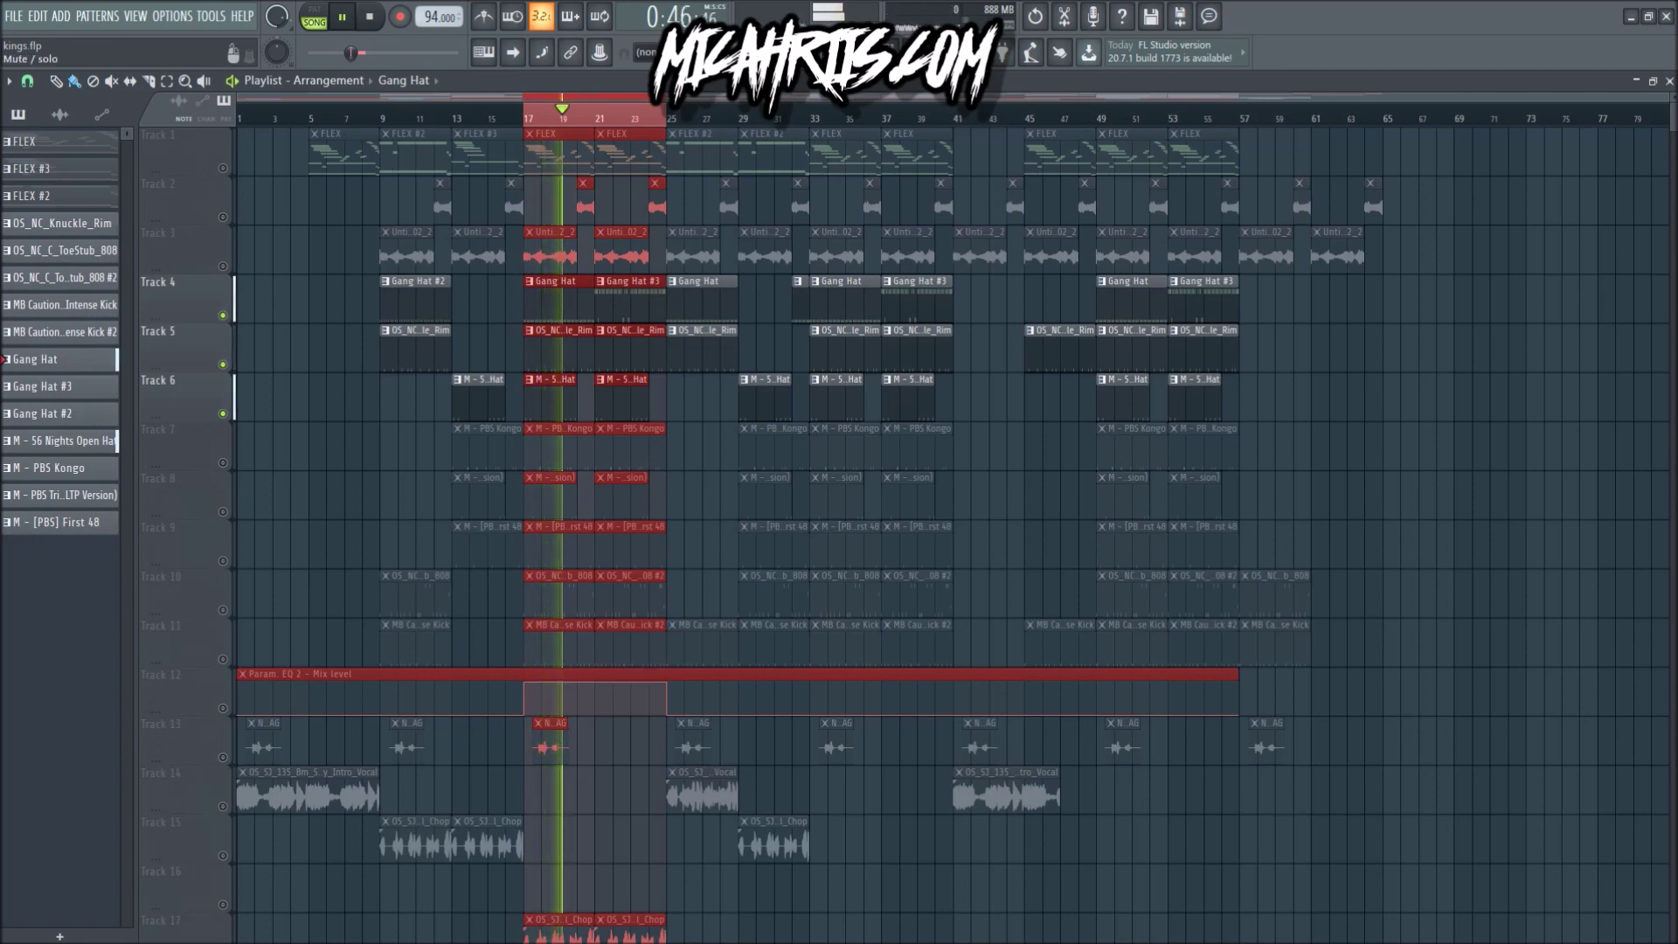
# - Unmute tracks 7, 8, 9, 11 and 10 one by one during the looped playback, and stop playback
pyautogui.click(223, 462)
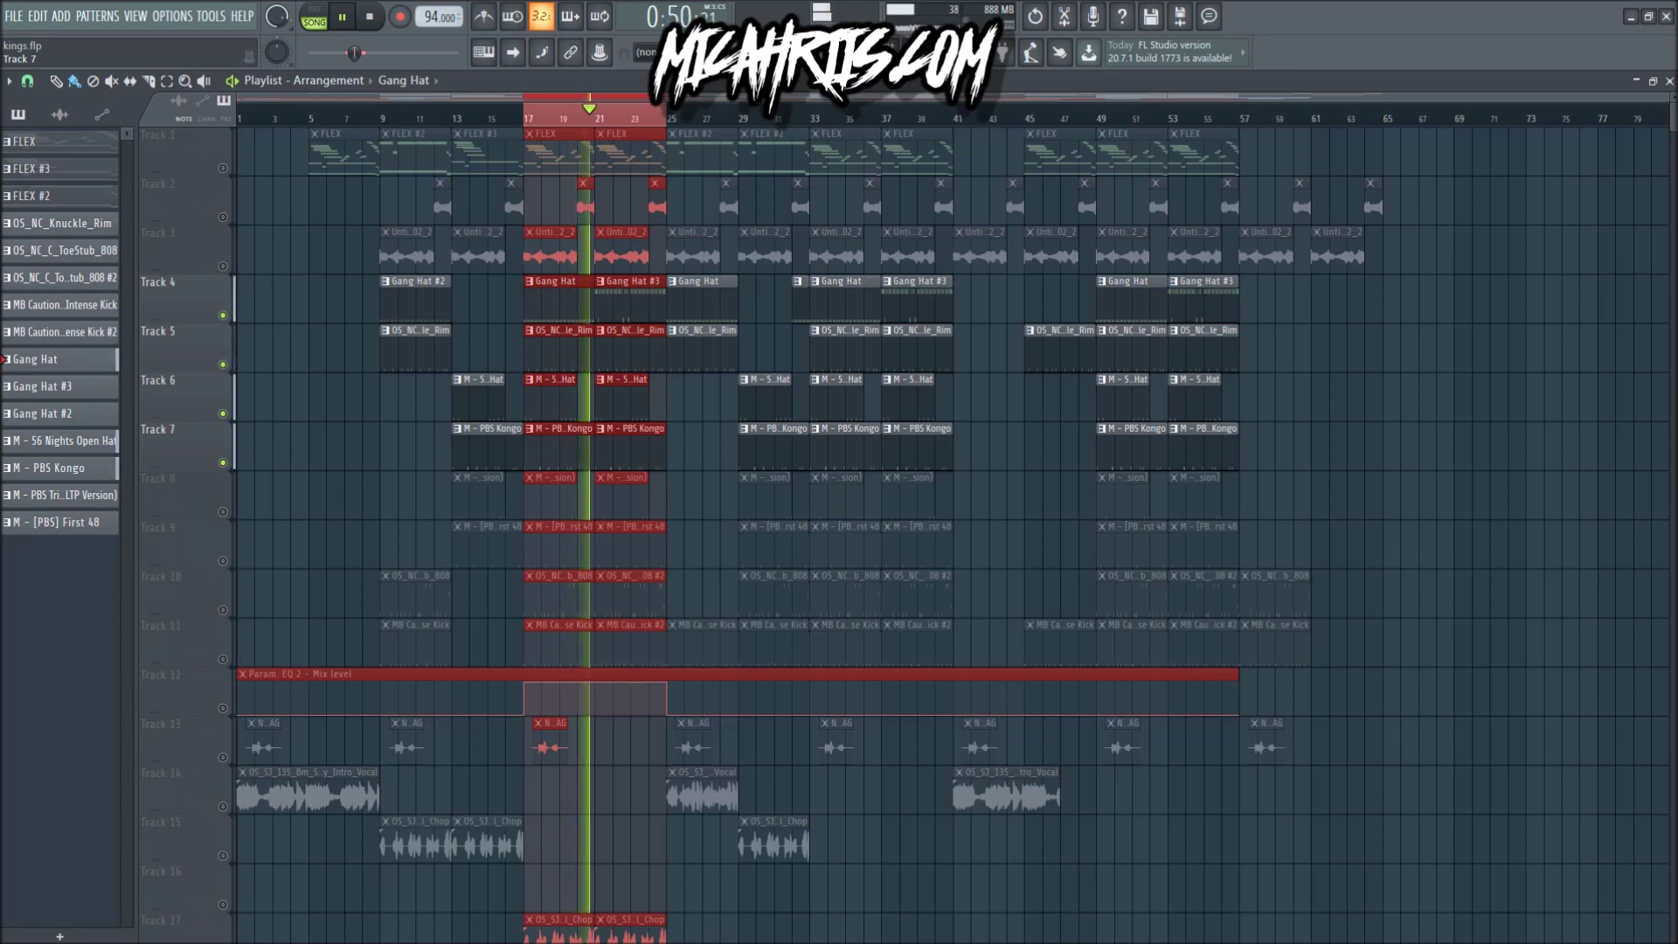
pyautogui.click(222, 512)
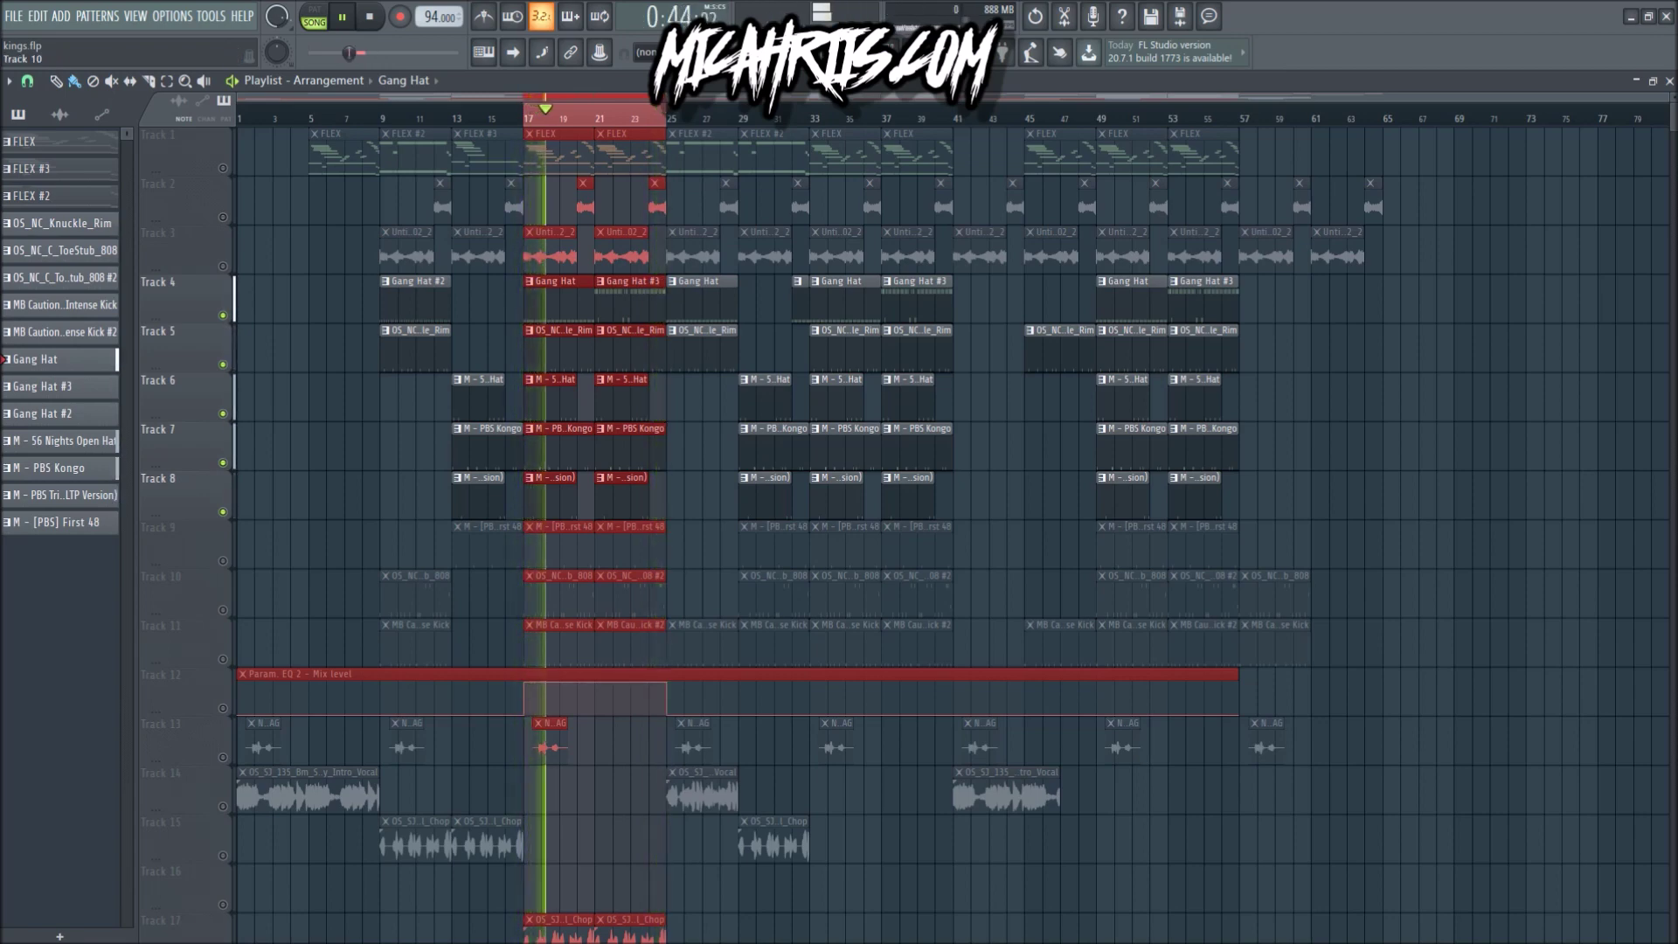
pyautogui.click(223, 561)
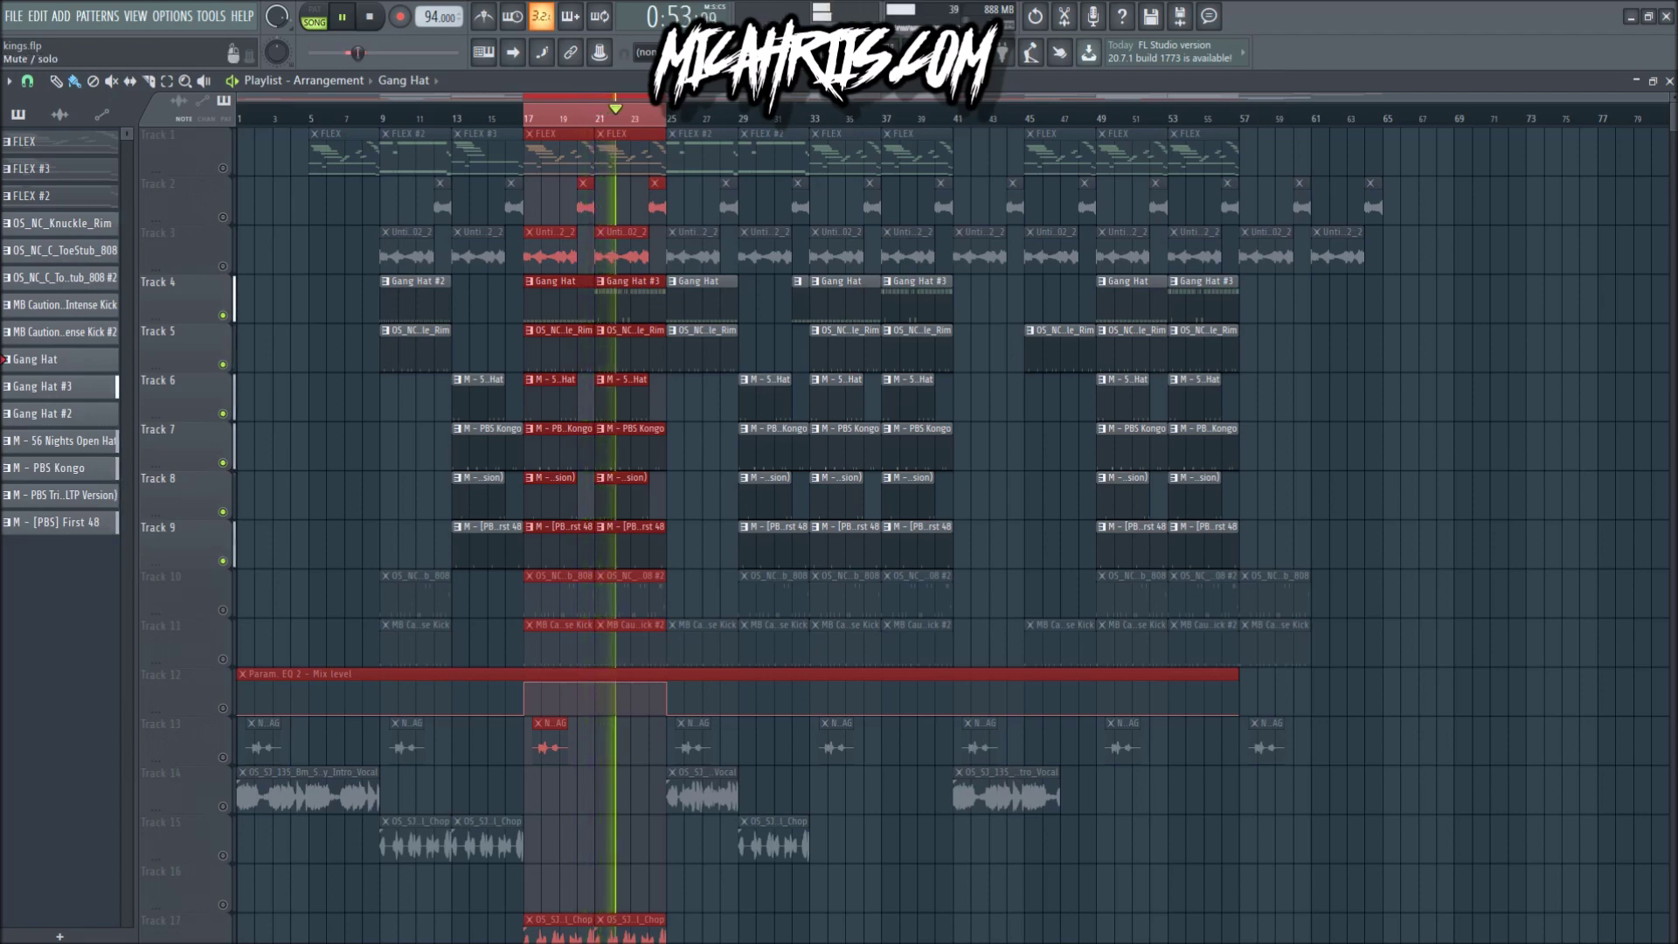
pyautogui.click(223, 659)
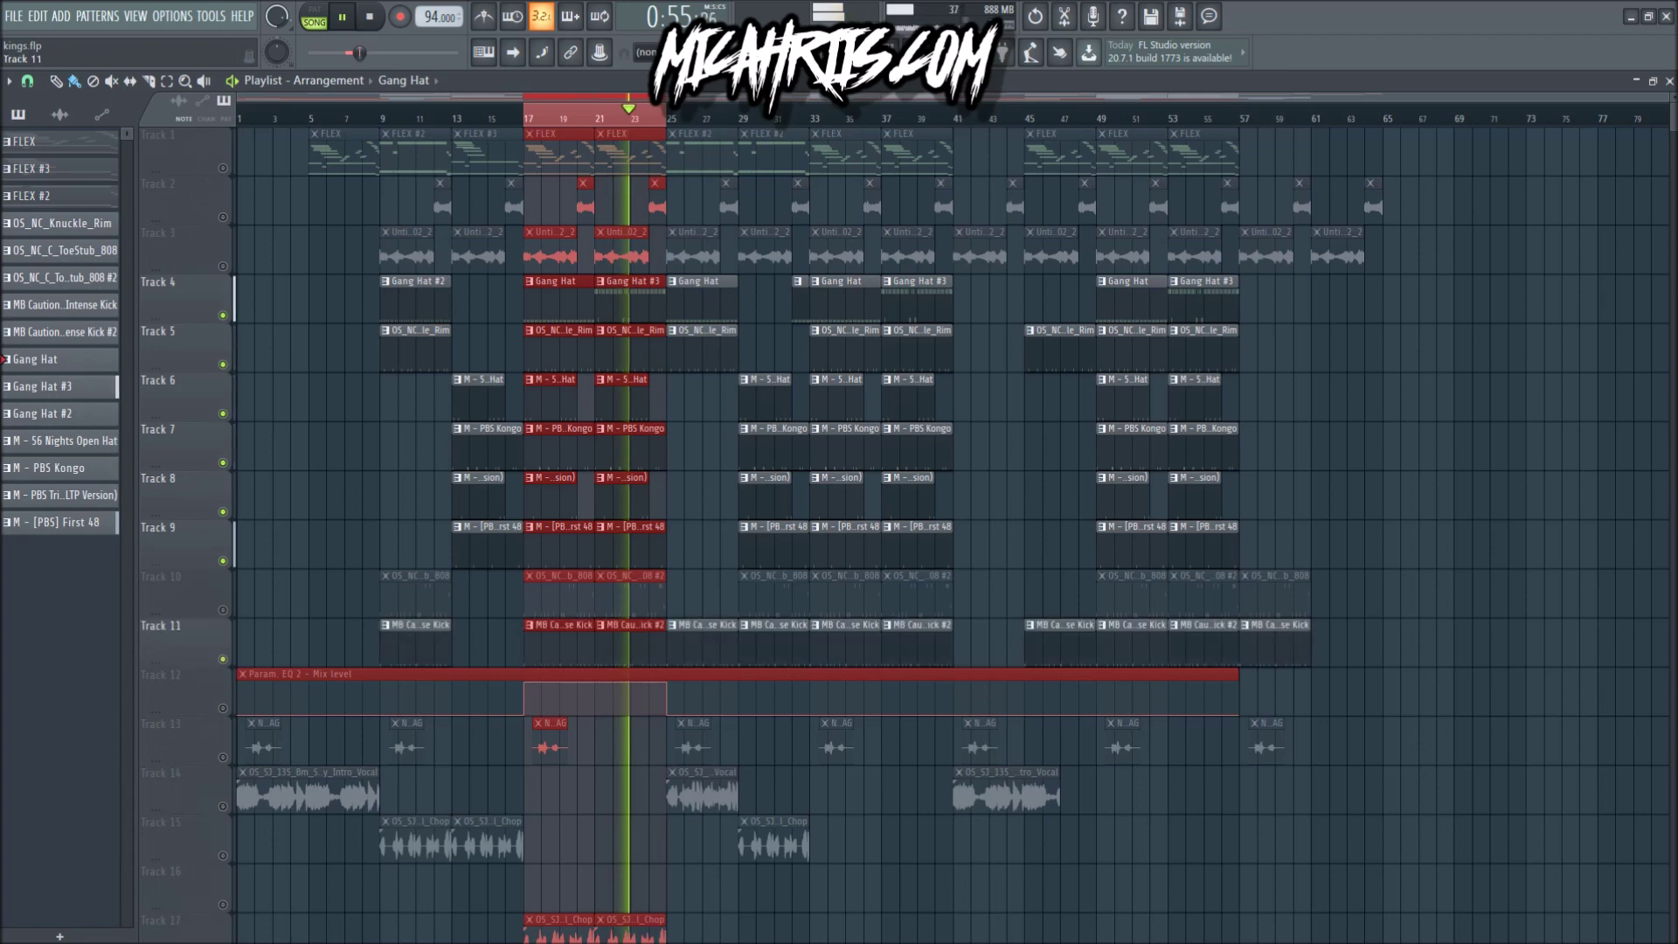
pyautogui.click(223, 610)
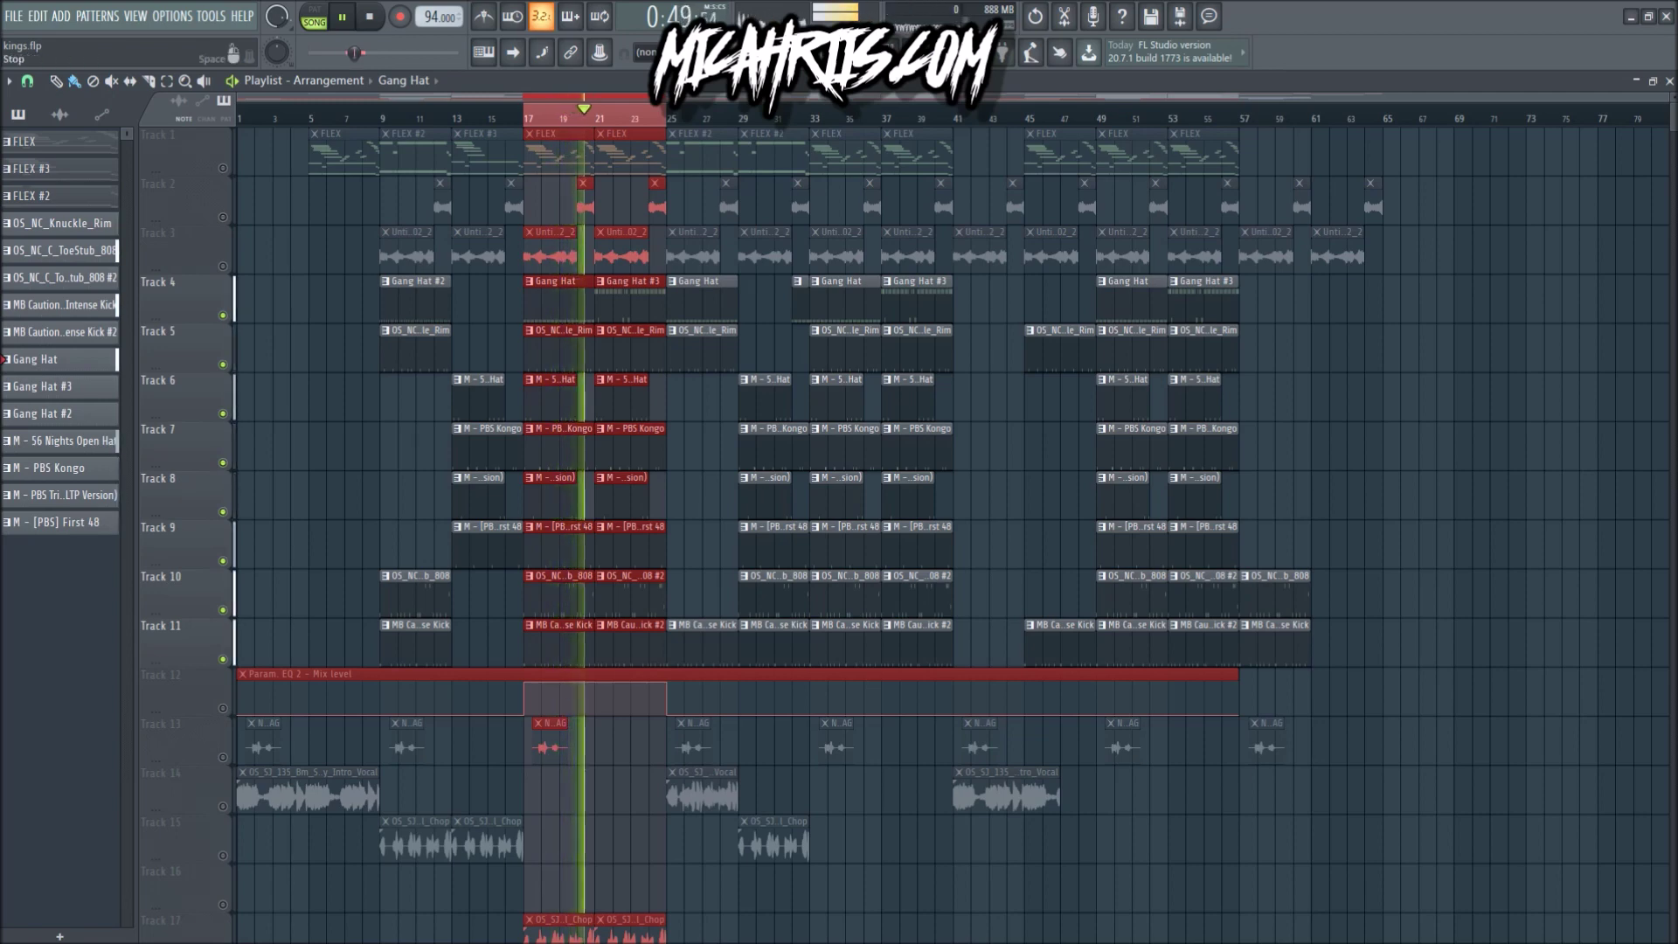
pyautogui.press('space')
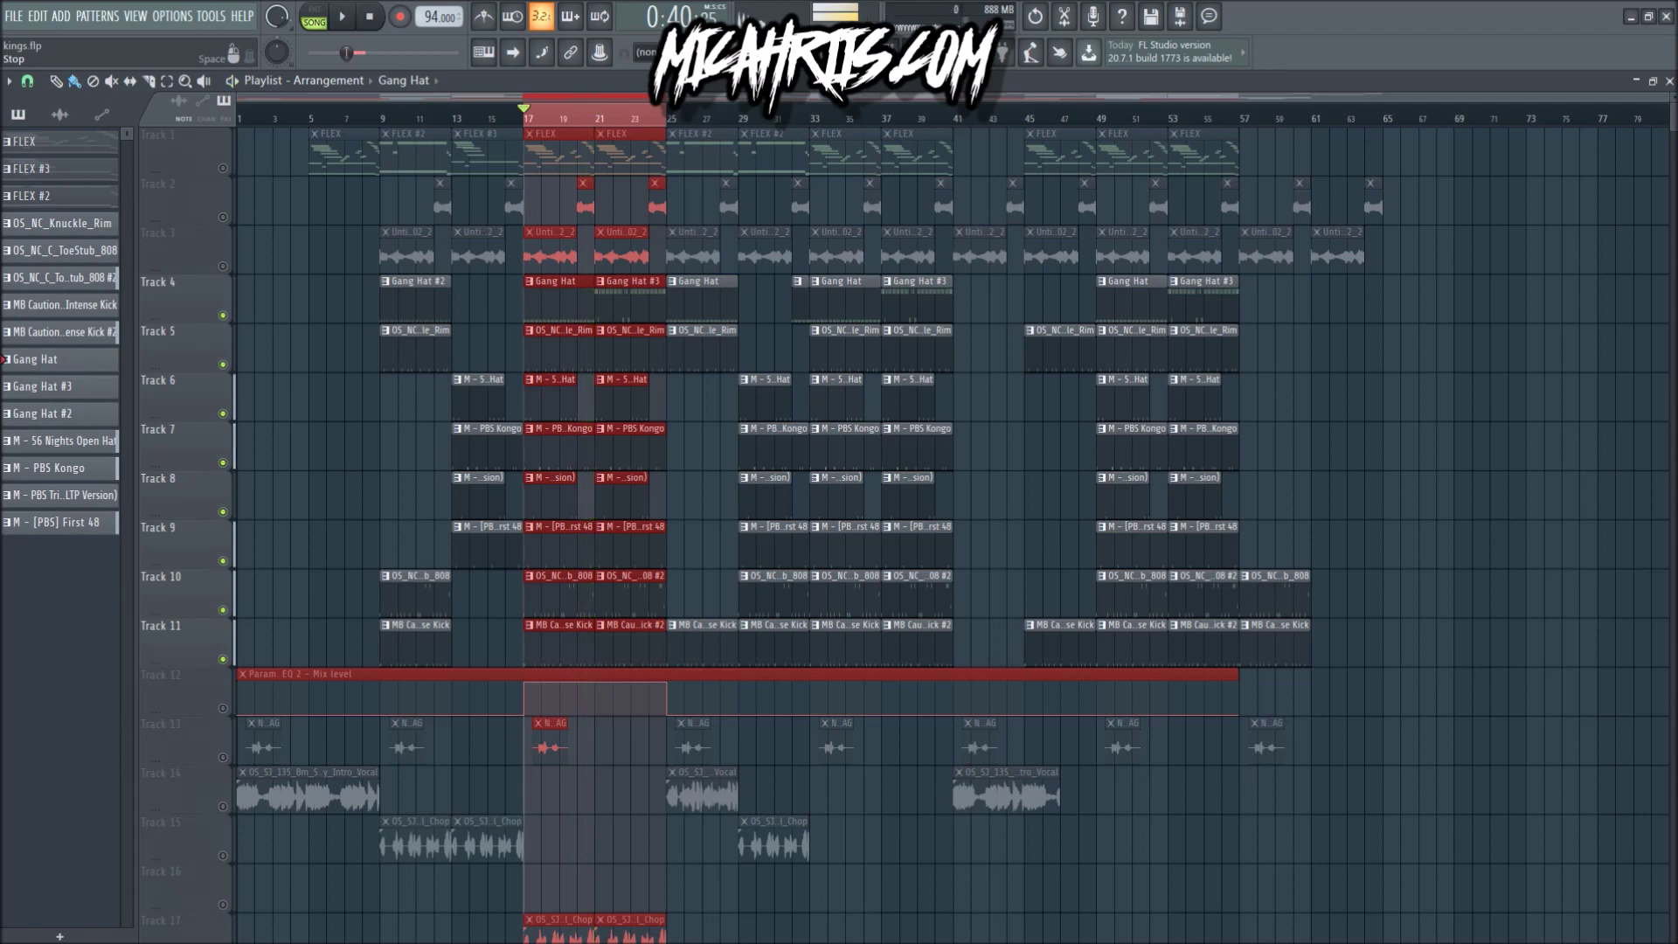
# - Unmute tracks 1, 2 and 3 and play the looped section with melody and drums together
pyautogui.click(223, 266)
pyautogui.click(222, 216)
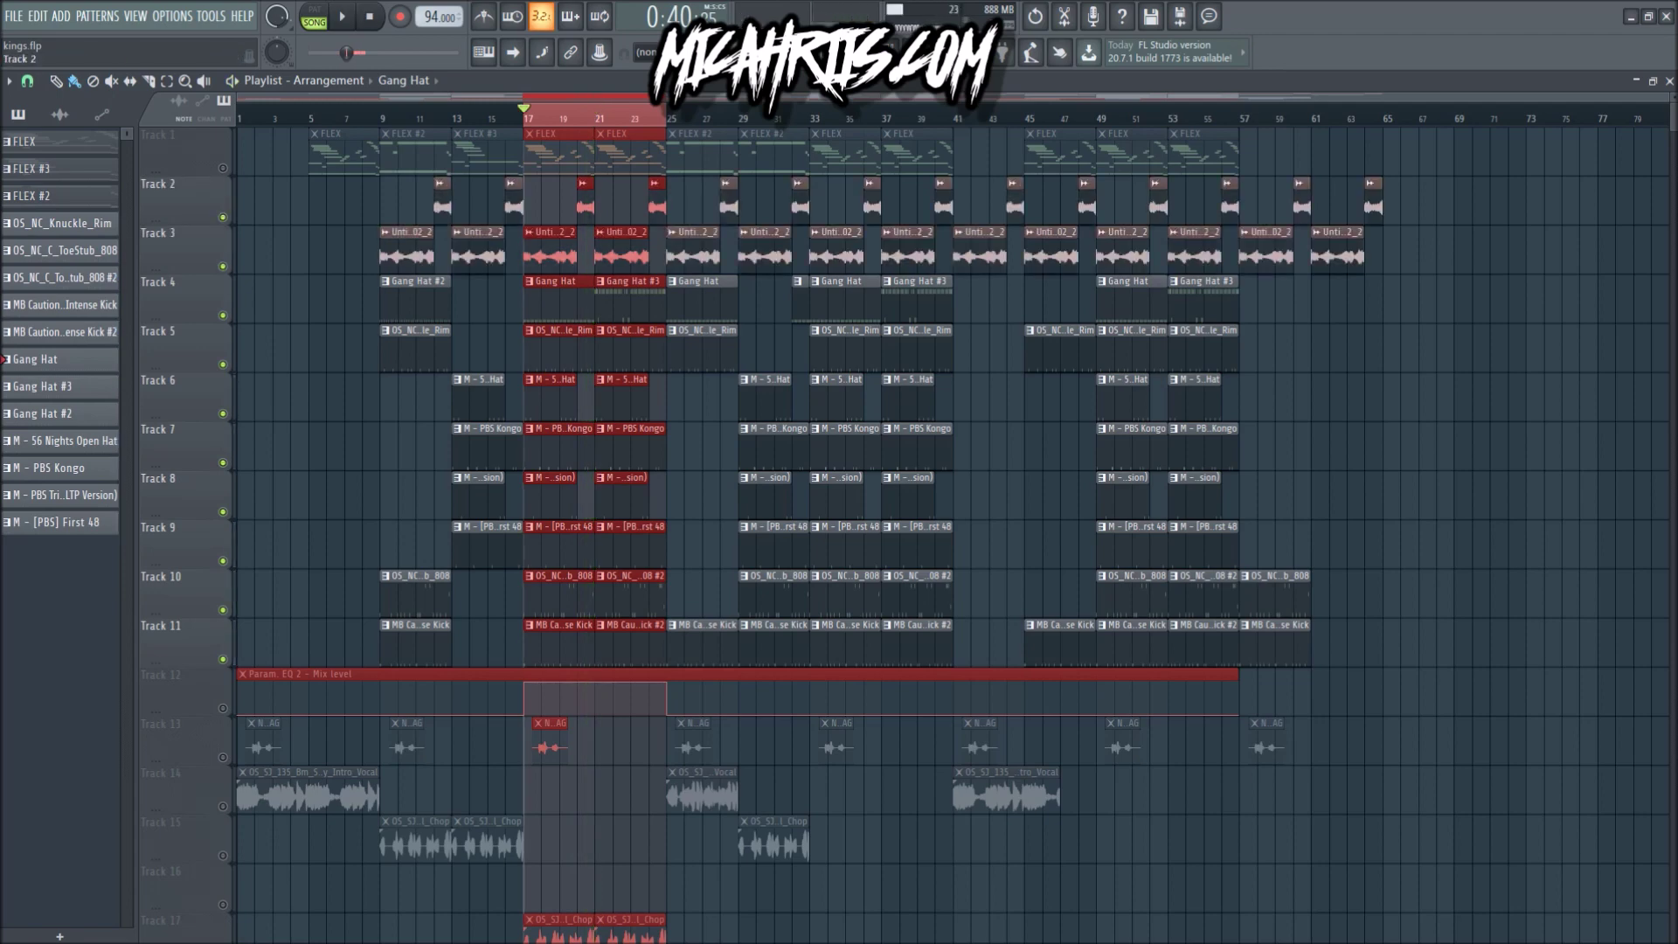
pyautogui.click(223, 168)
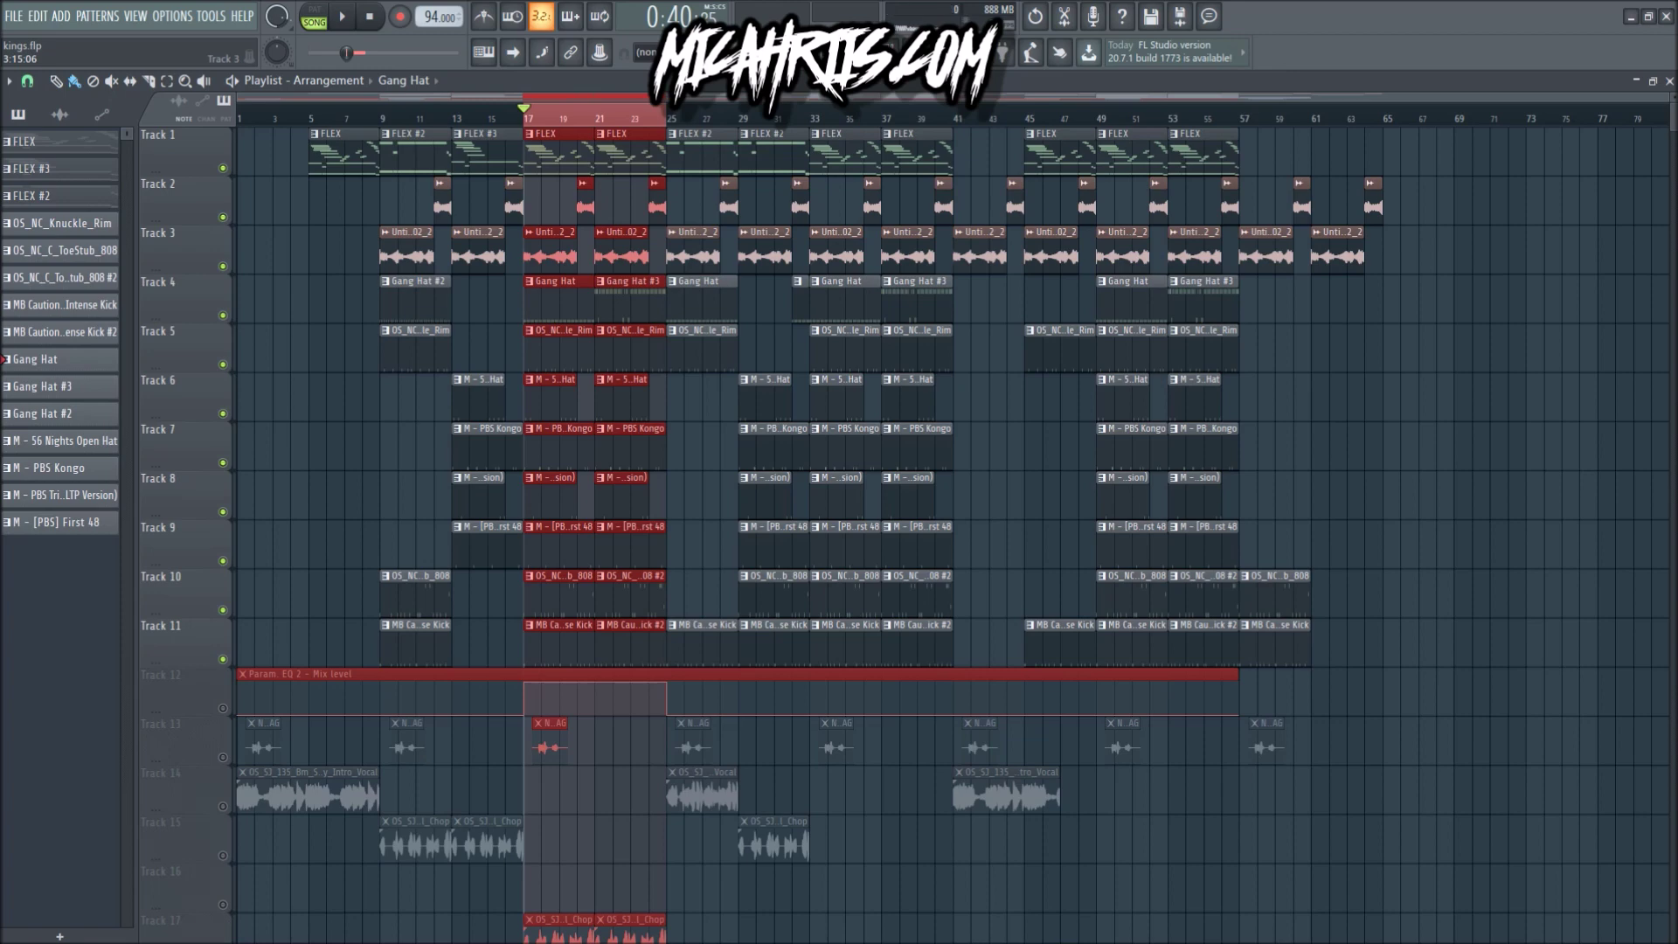
pyautogui.press('space')
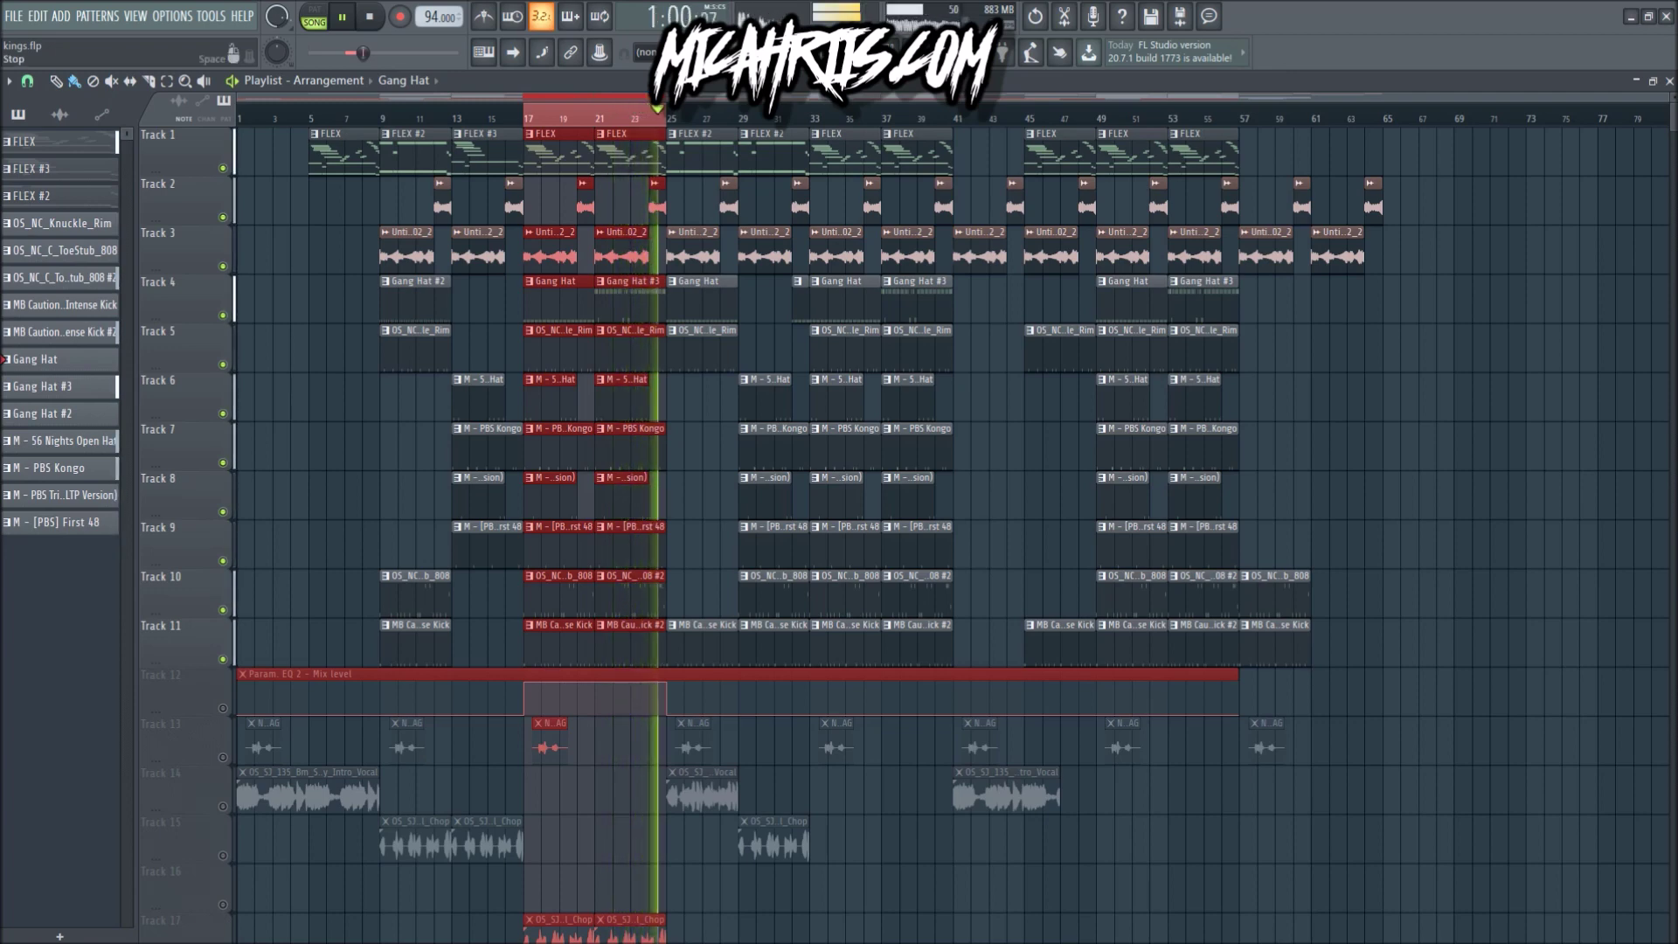
pyautogui.press('space')
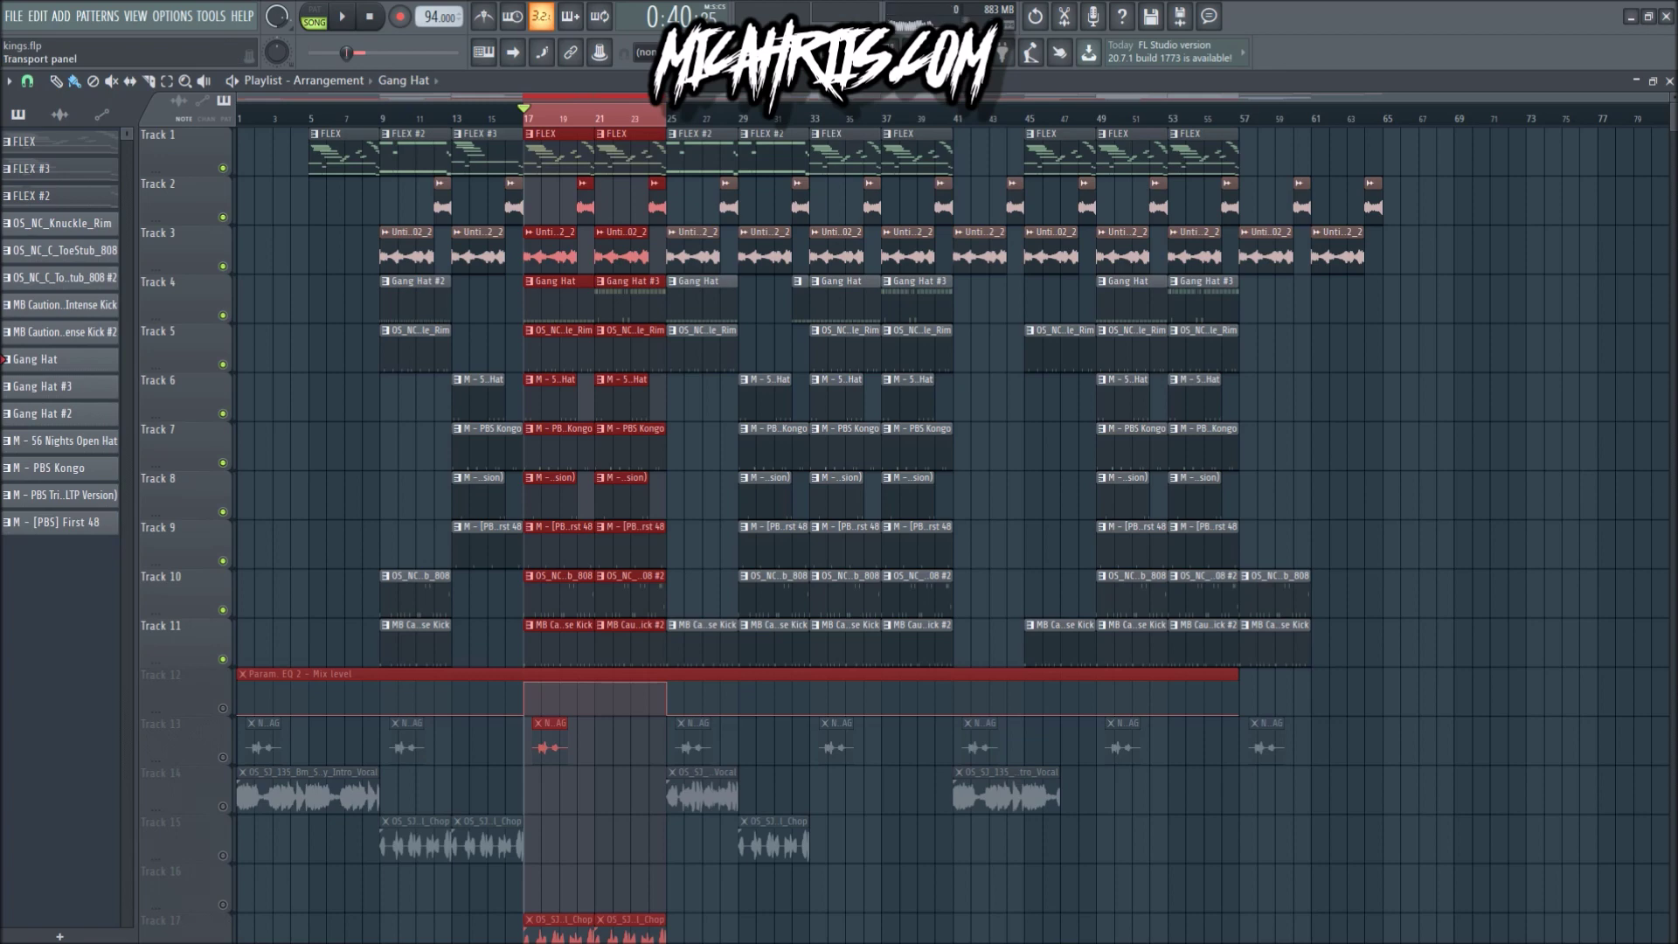
# - Clear the loop range, return the playhead to the start, and leave only tracks 12 and 14 to 17 unmuted
pyautogui.doubleClick(245, 118)
pyautogui.scroll(-3, 188, 642)
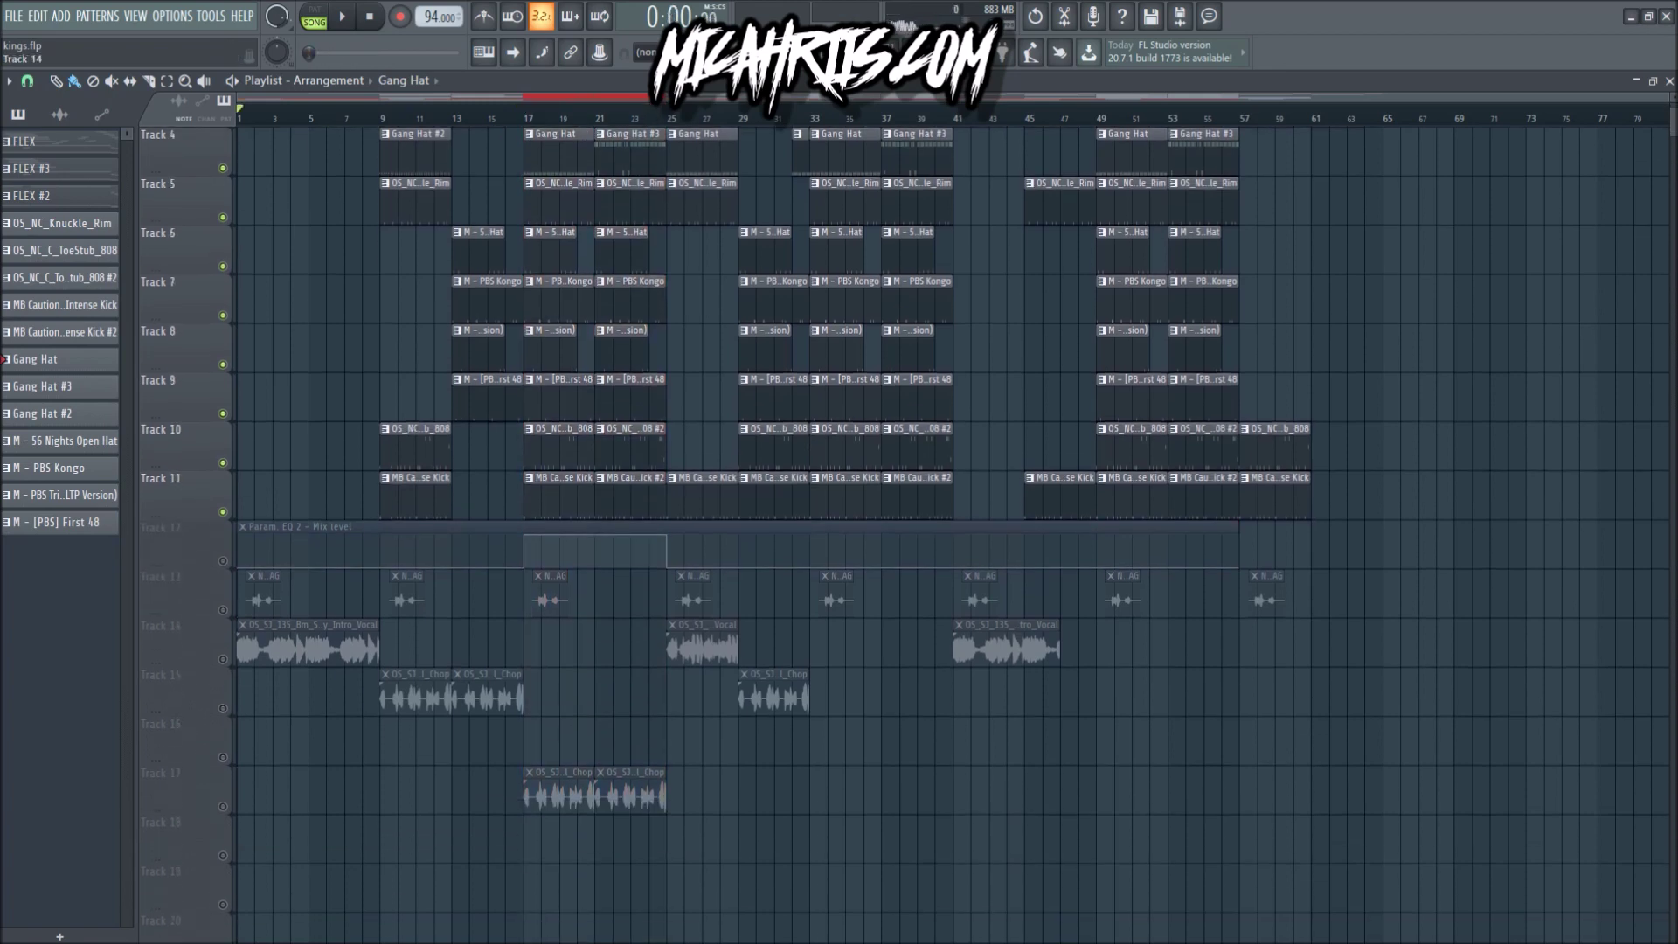
pyautogui.rightClick(223, 658)
pyautogui.click(223, 708)
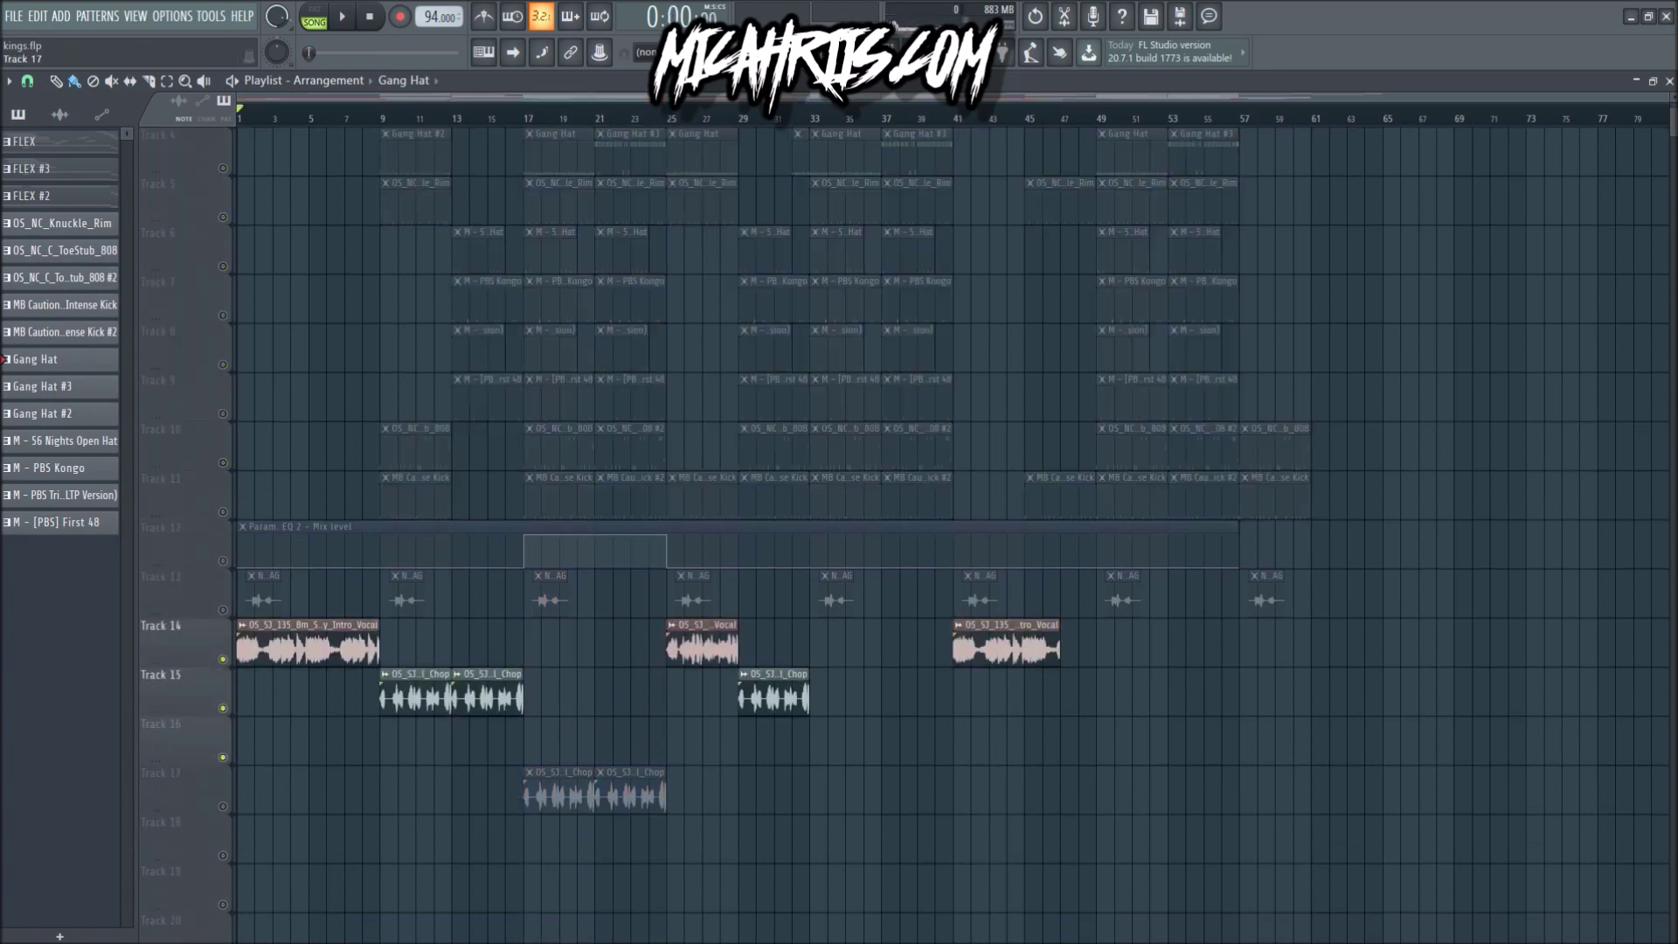
pyautogui.click(223, 806)
pyautogui.click(222, 561)
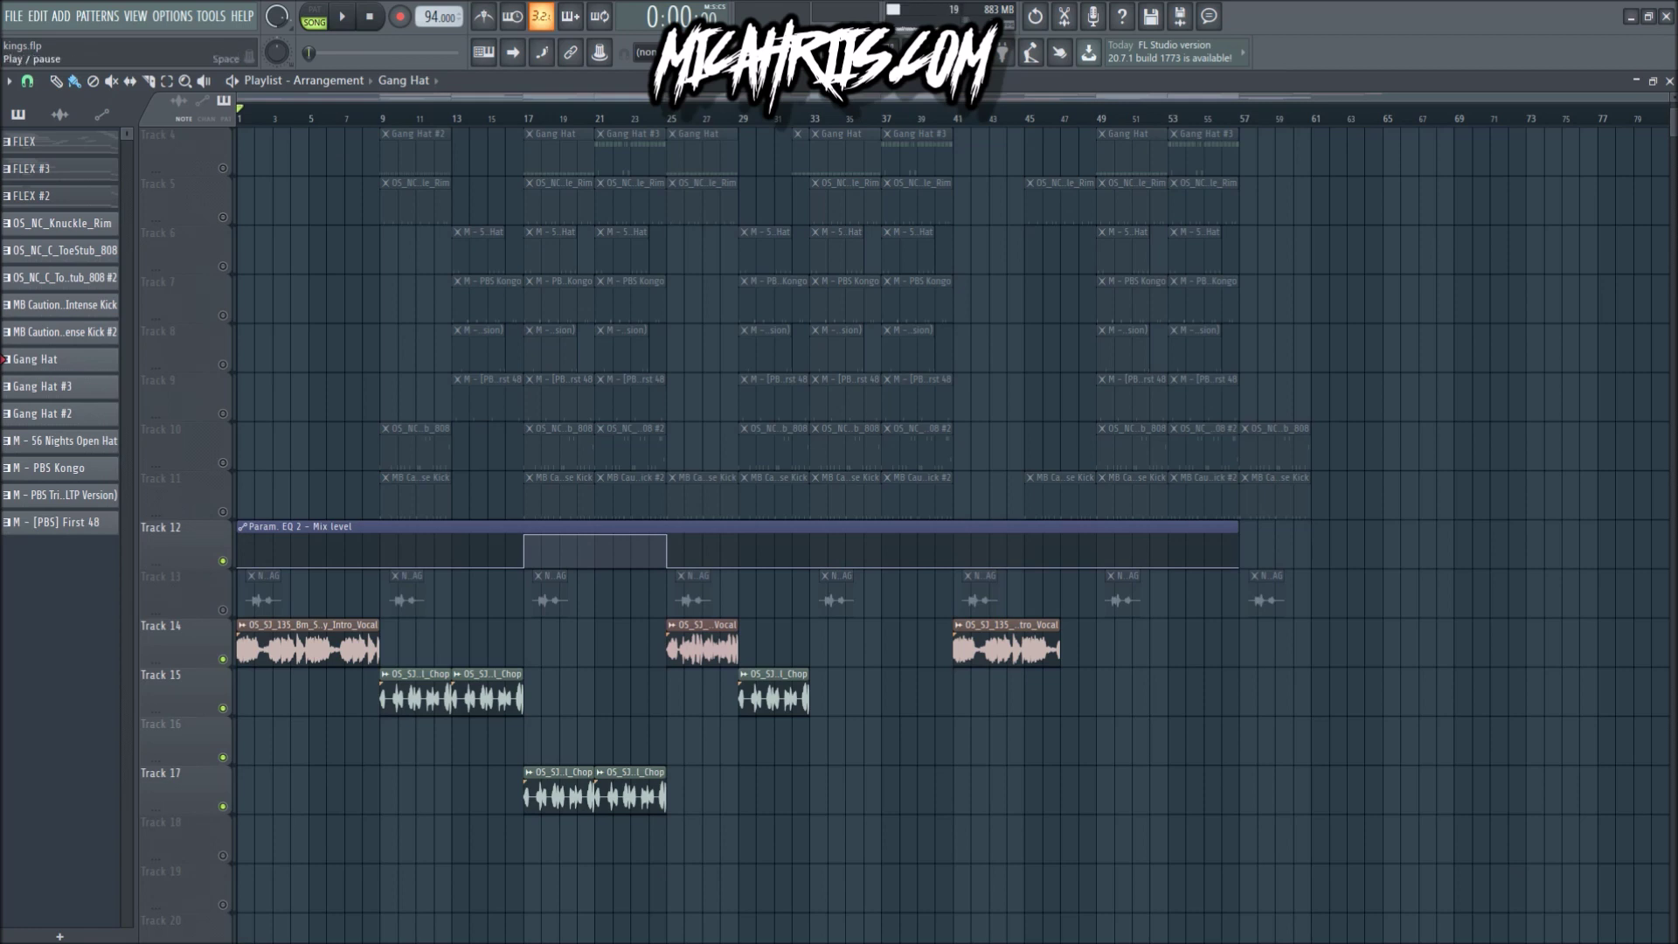
# - Play the isolated vocal tracks with the Param. EQ 2 automation from the start and again from bar 9
pyautogui.press('space')
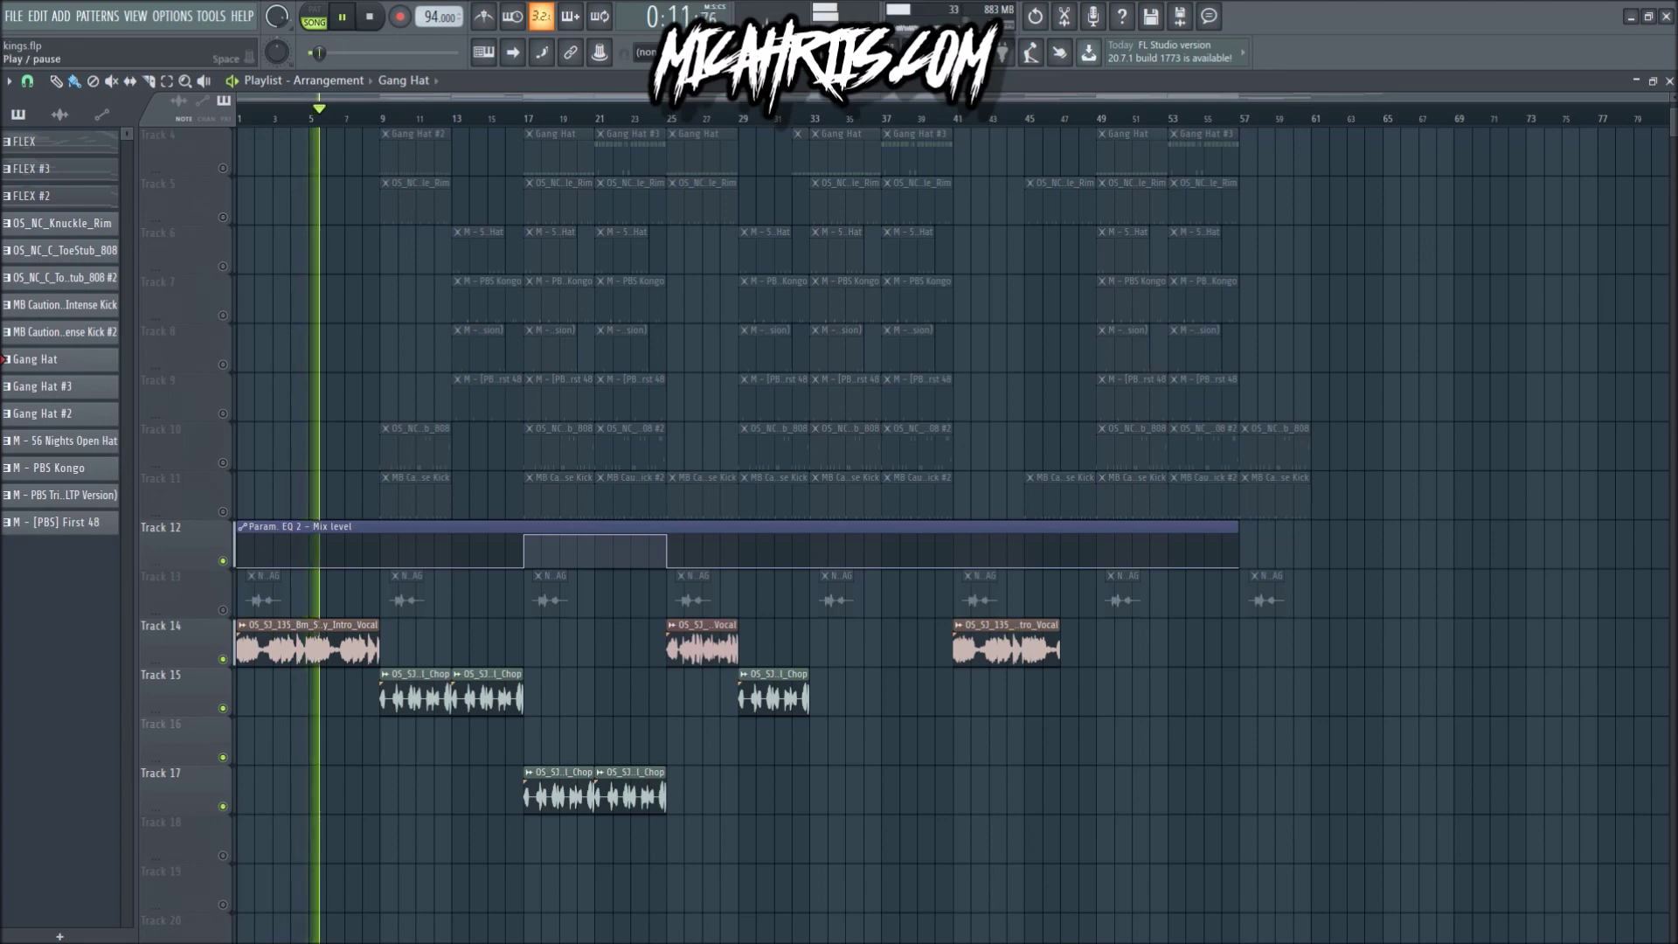
pyautogui.press('space')
pyautogui.click(379, 108)
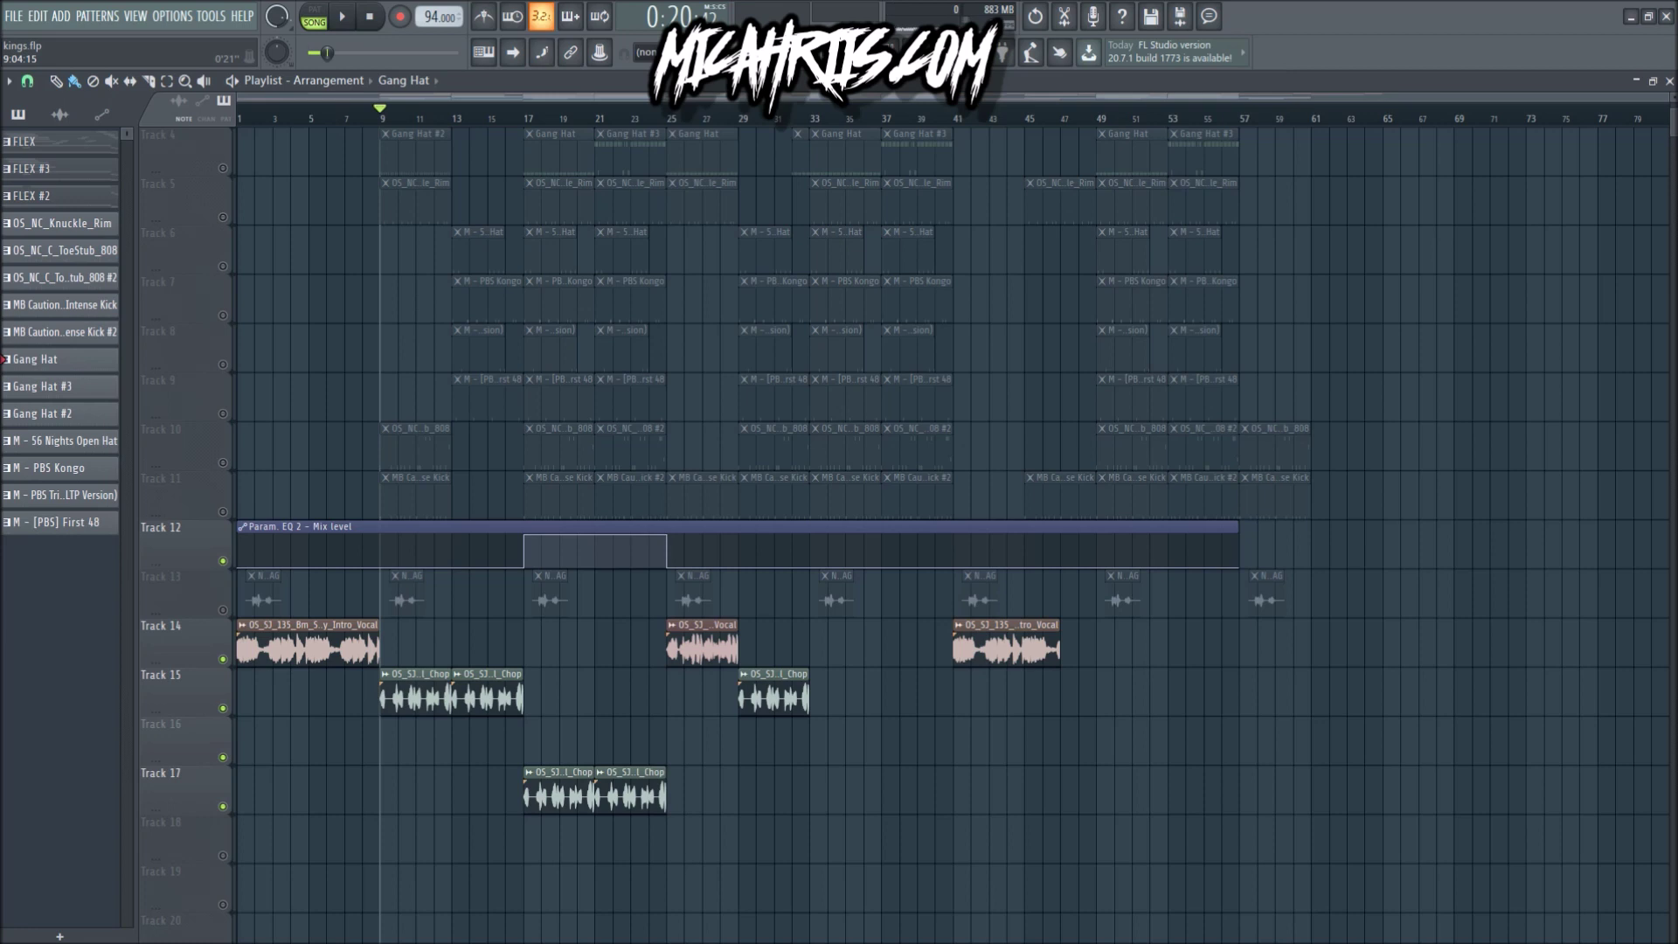
pyautogui.press('space')
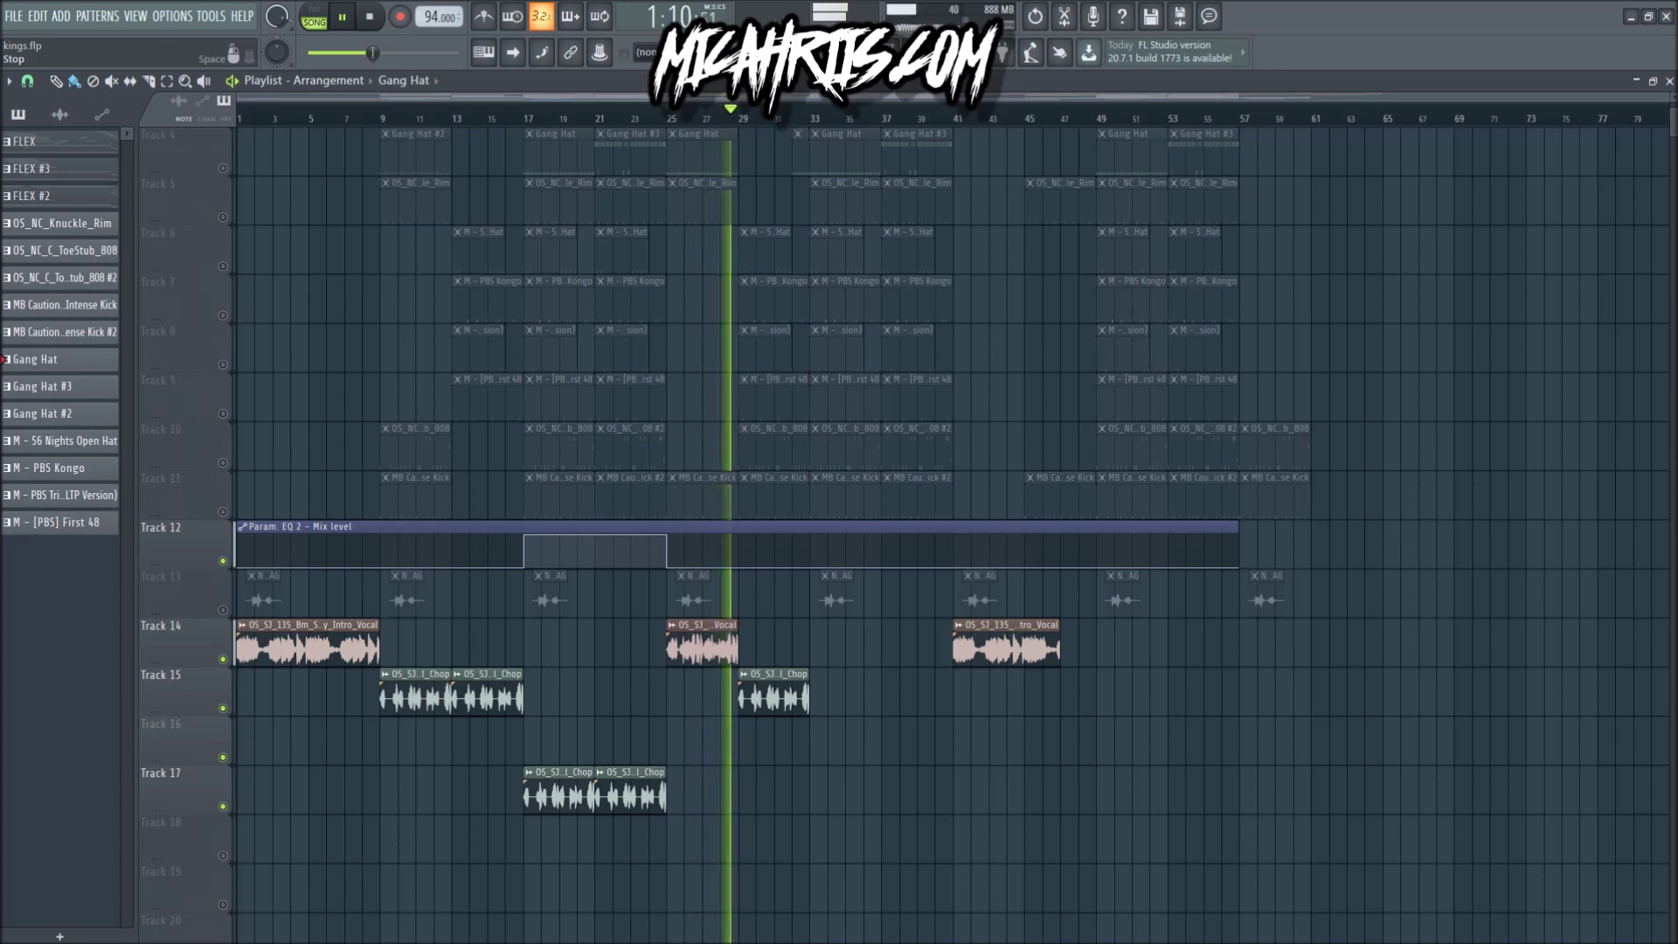
pyautogui.press('space')
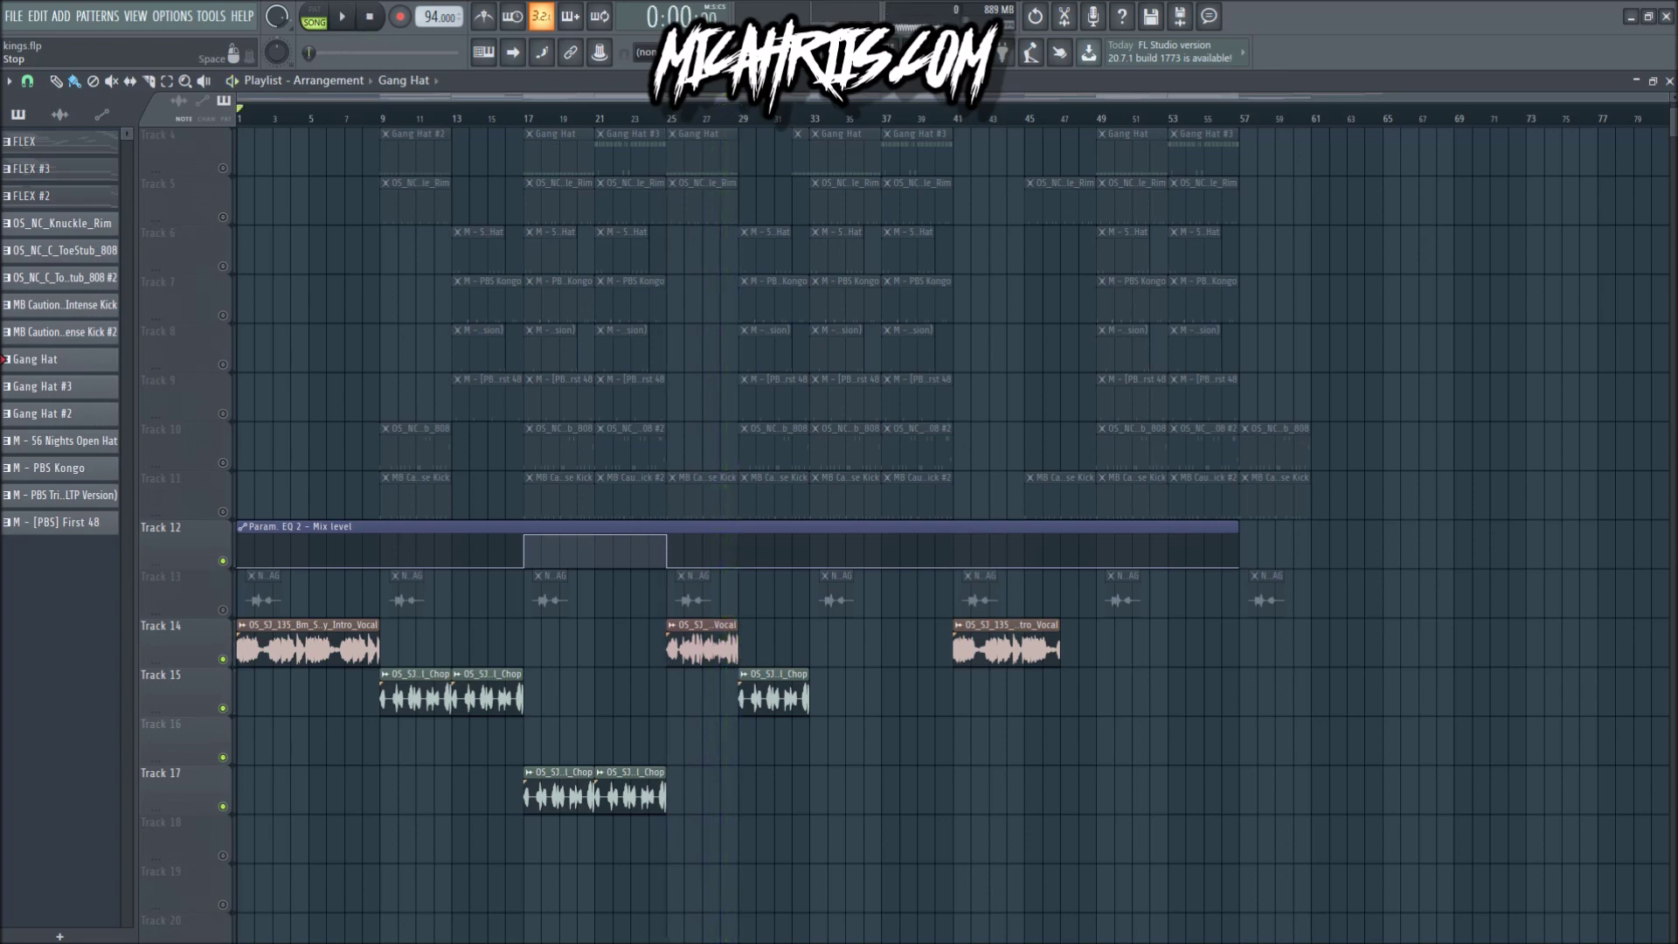